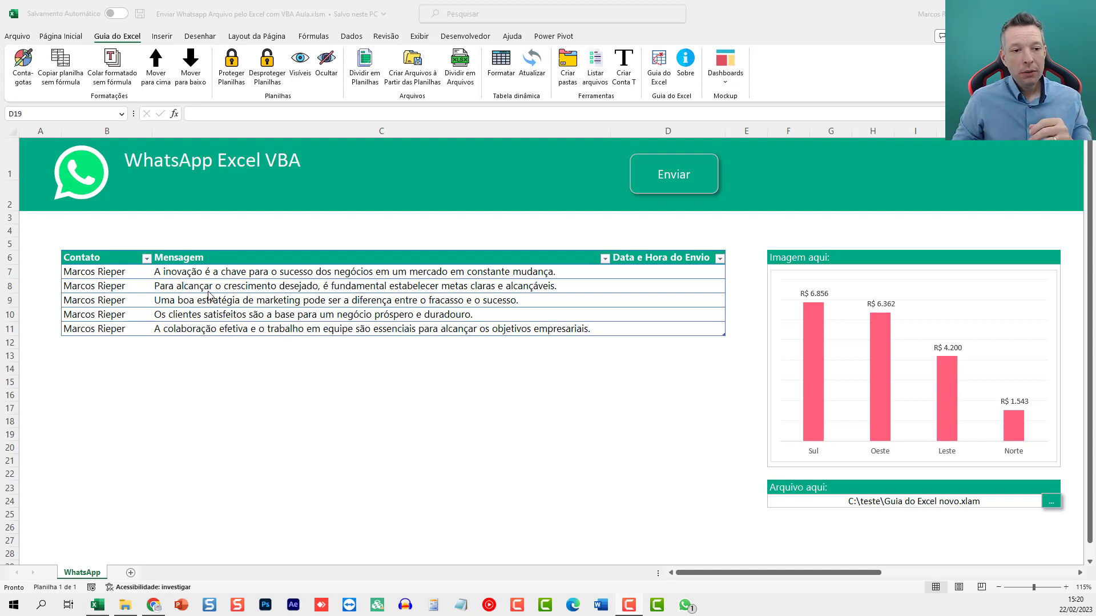
# Review the five contacts, their messages, and the chart over the Imagem01 area in Imagem aqui.
pyautogui.moveTo(92, 273); pyautogui.dragTo(86, 323)
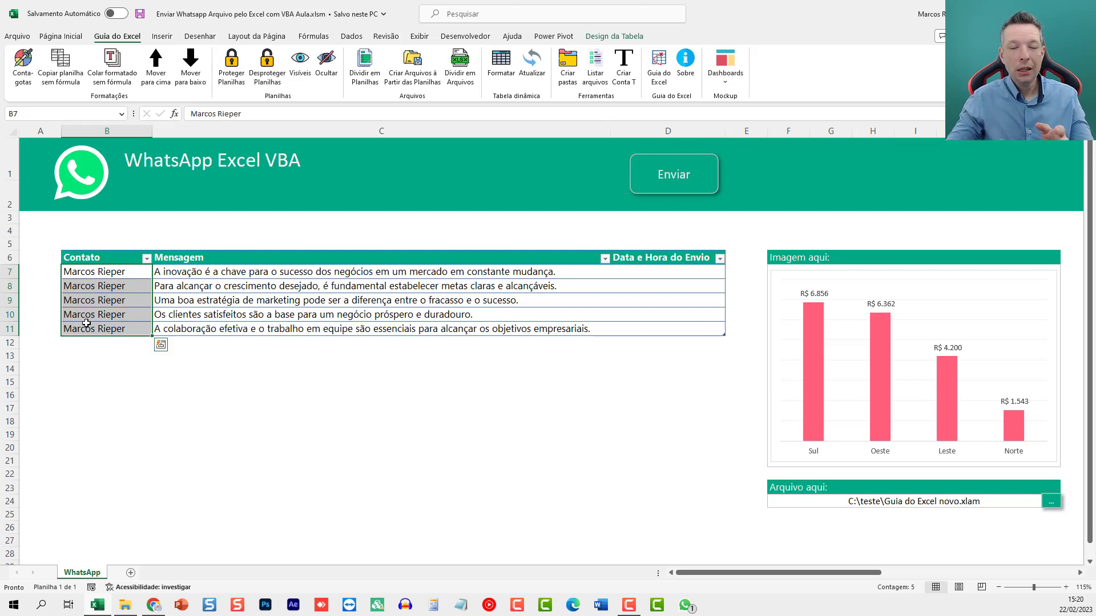
pyautogui.click(215, 274)
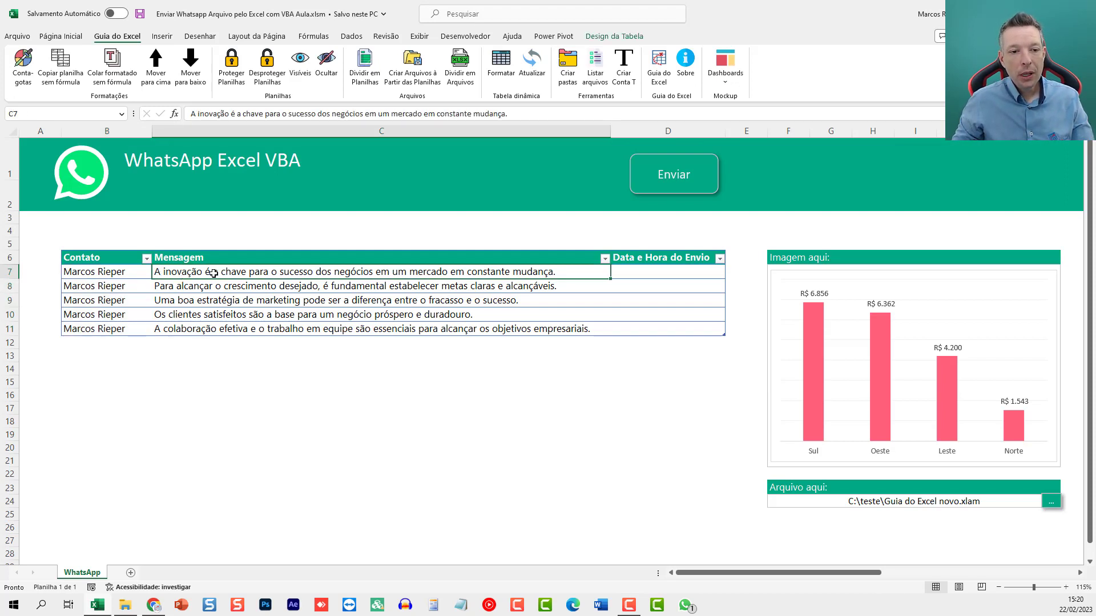
pyautogui.moveTo(214, 274); pyautogui.dragTo(213, 326)
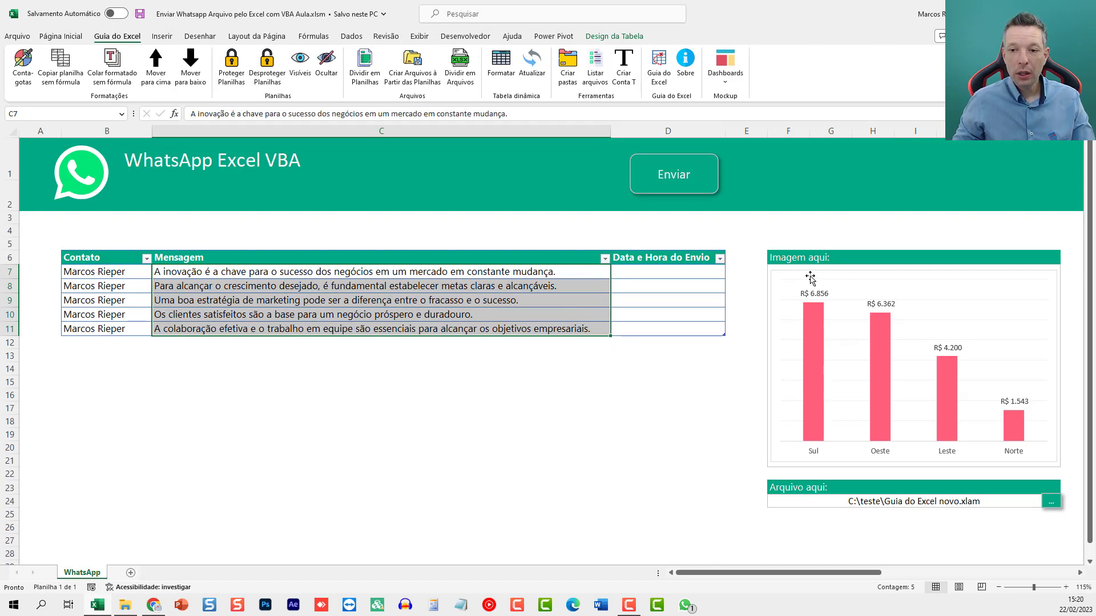
pyautogui.moveTo(806, 274); pyautogui.dragTo(437, 315)
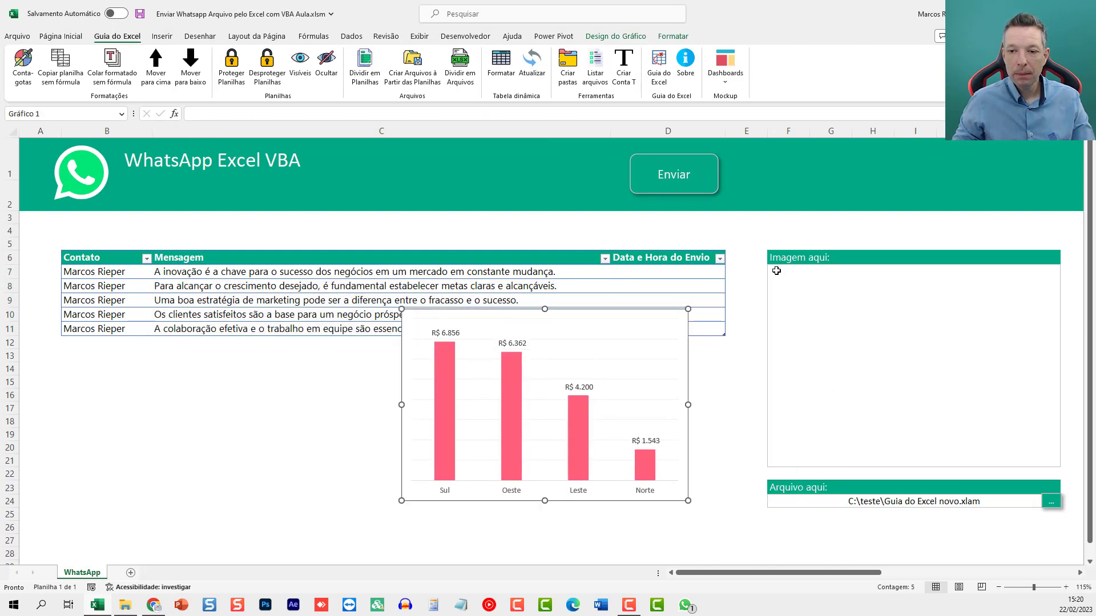
pyautogui.click(975, 433)
pyautogui.moveTo(546, 315); pyautogui.dragTo(914, 273)
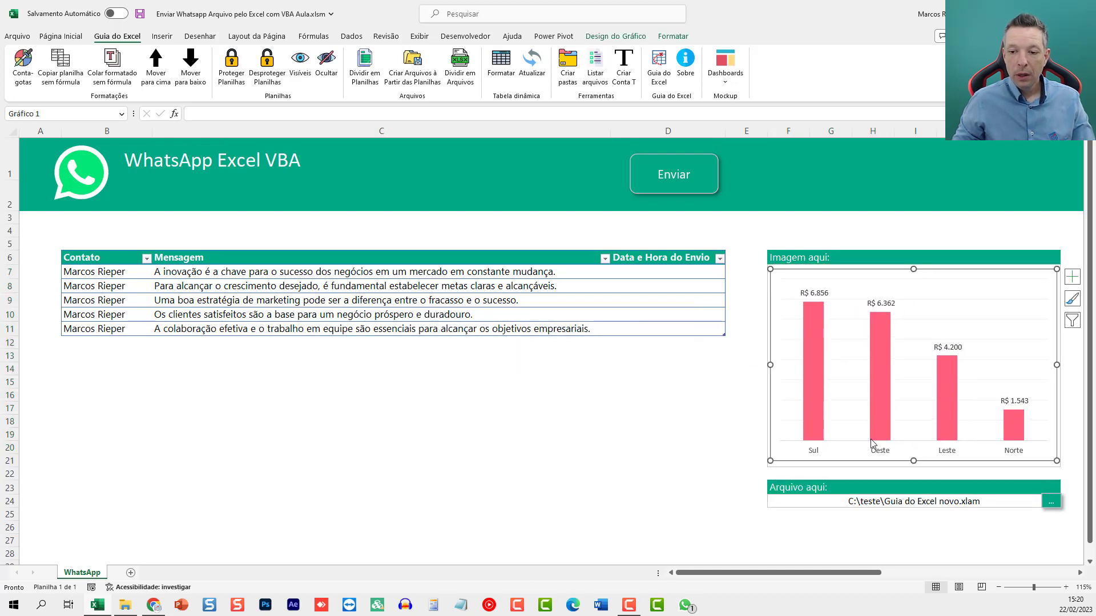
pyautogui.click(697, 494)
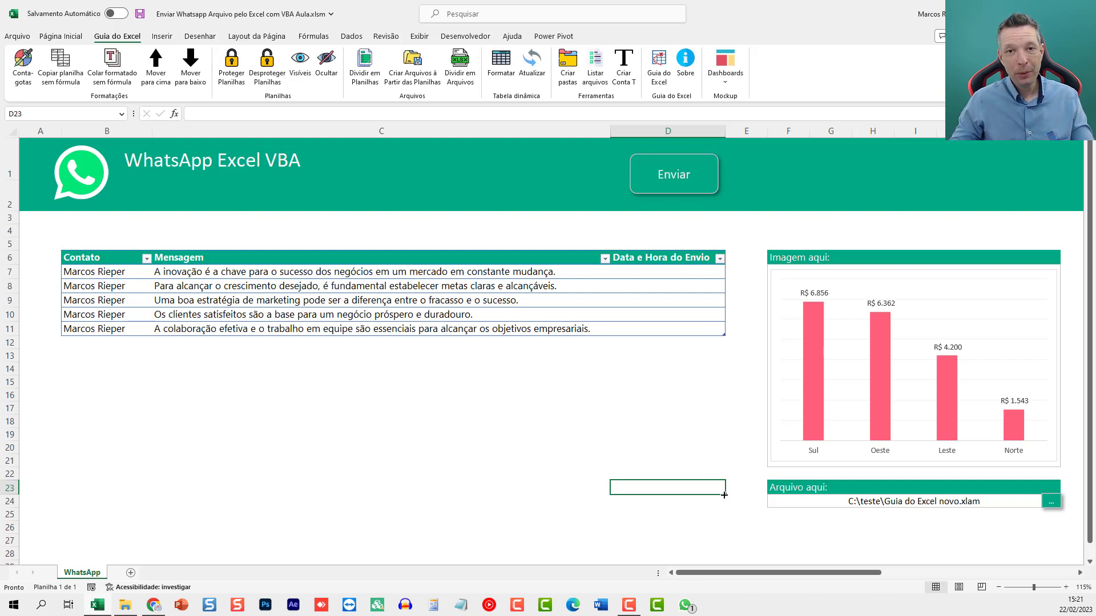
# Set the Arquivo aqui cell to C:\teste\Guia do Excel novo.xlam.
pyautogui.click(914, 507)
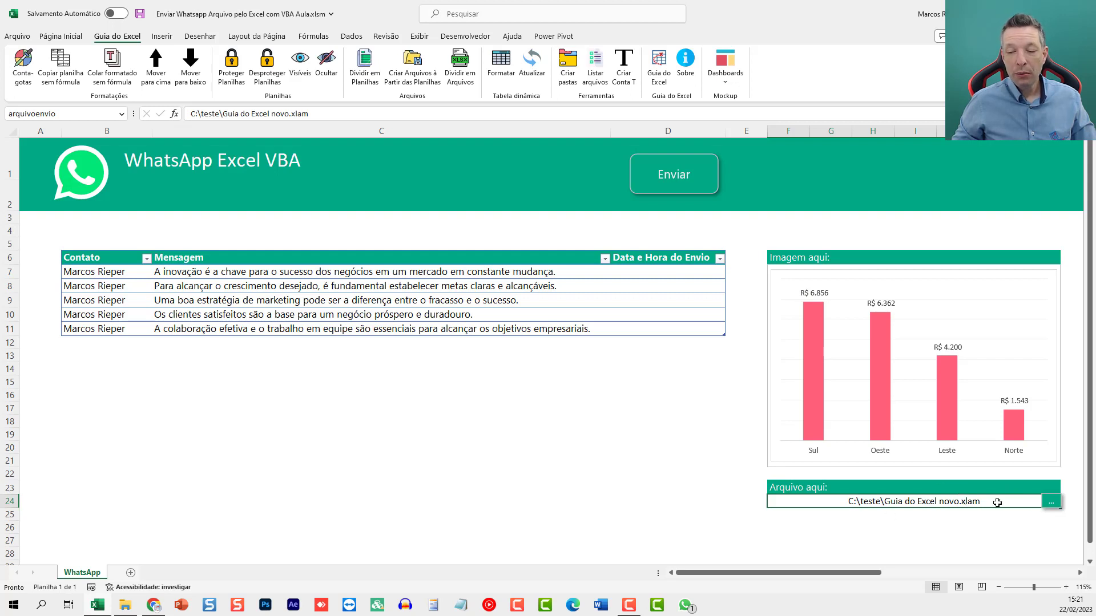
pyautogui.click(1054, 503)
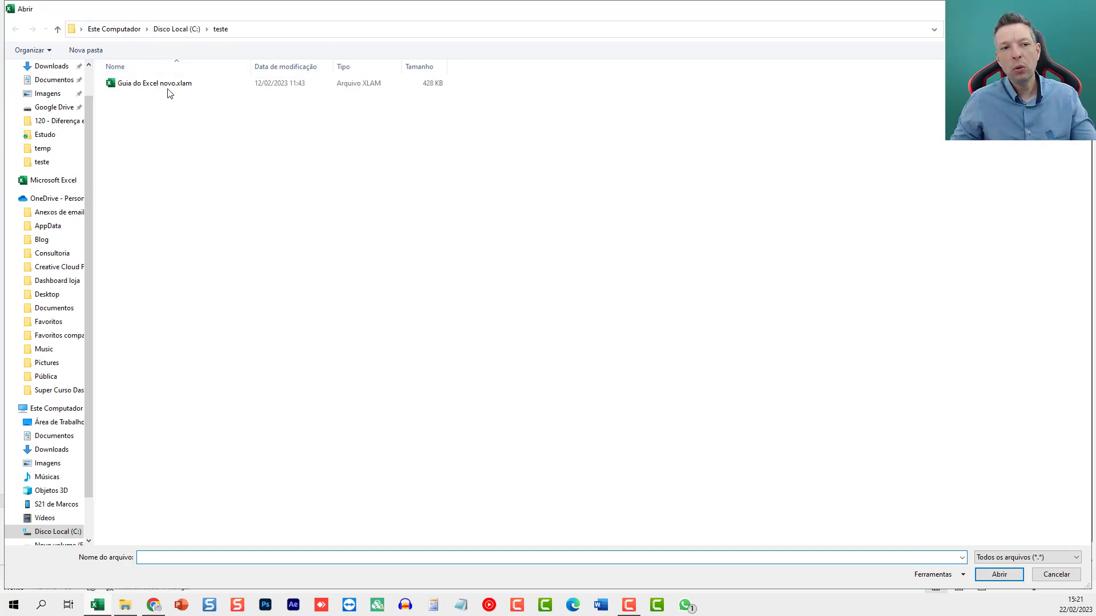
pyautogui.doubleClick(166, 86)
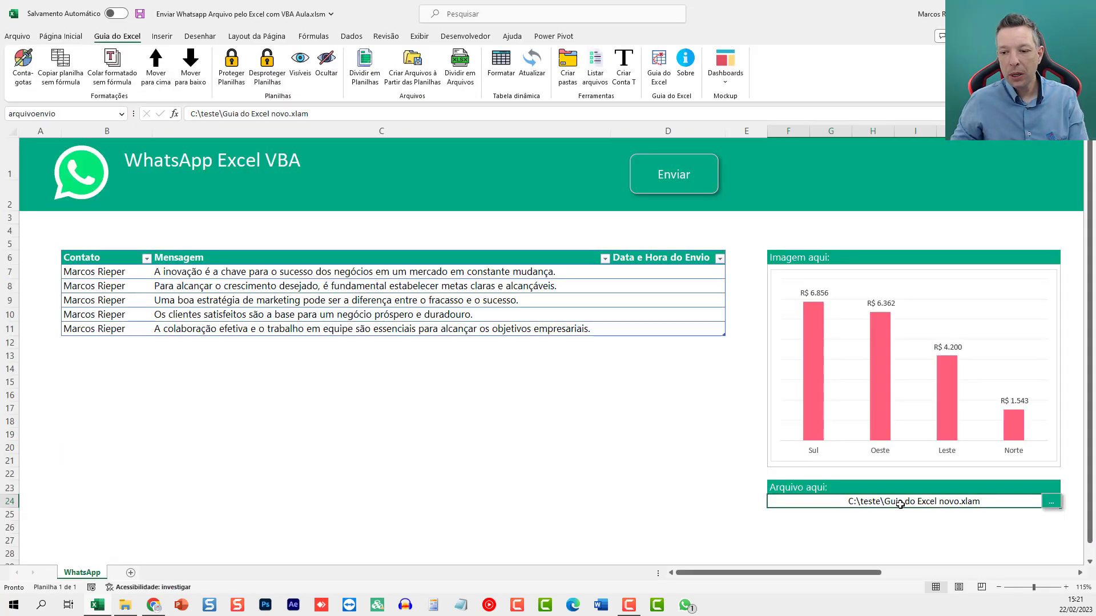
pyautogui.press('Delete')
pyautogui.click(1055, 503)
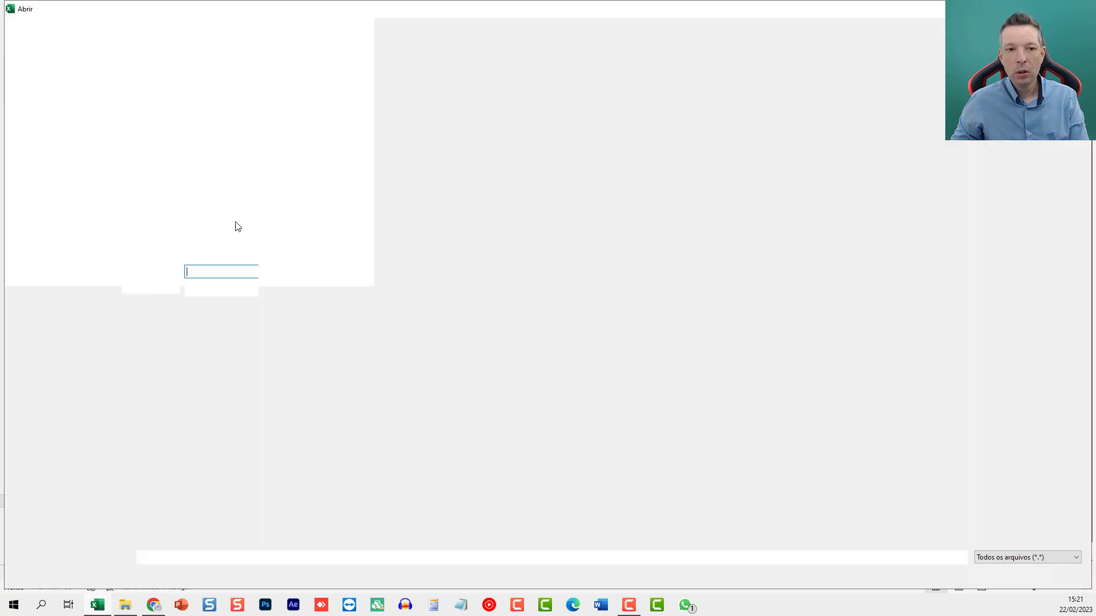
pyautogui.doubleClick(163, 84)
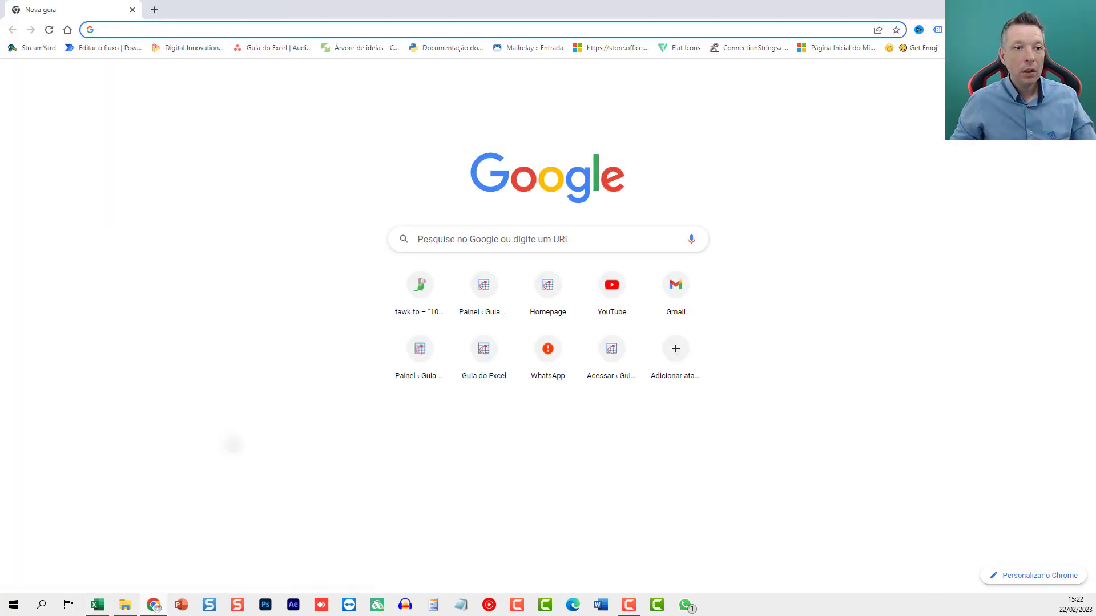
# Go to web.whatsapp.com in the new Chrome tab.
pyautogui.write('we')
pyautogui.press('Return')
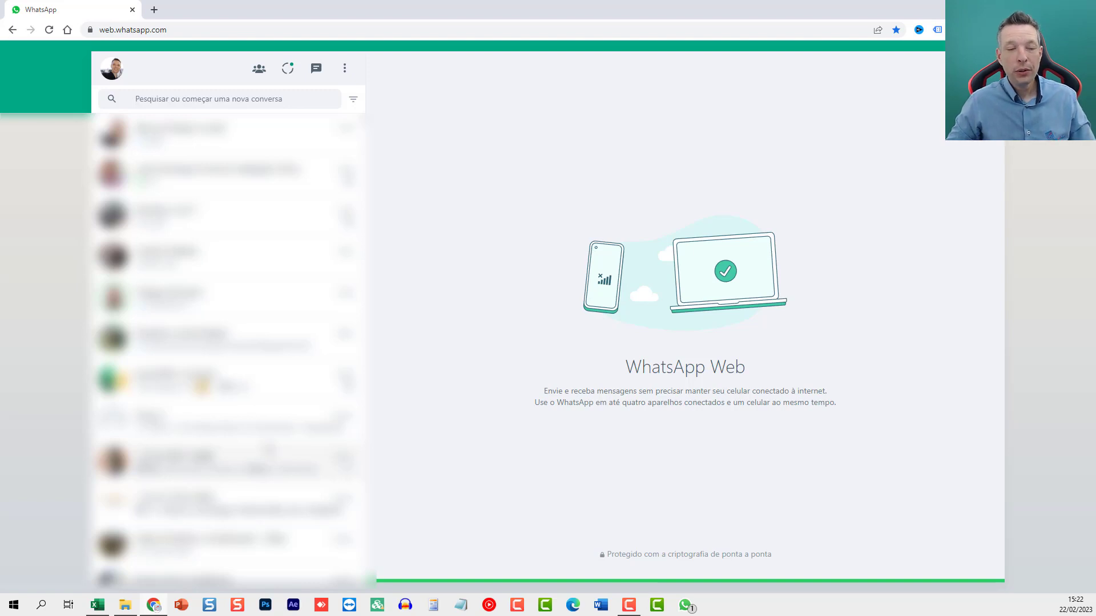
# Search for your own contact in WhatsApp Web and open that chat.
pyautogui.press('Tab')
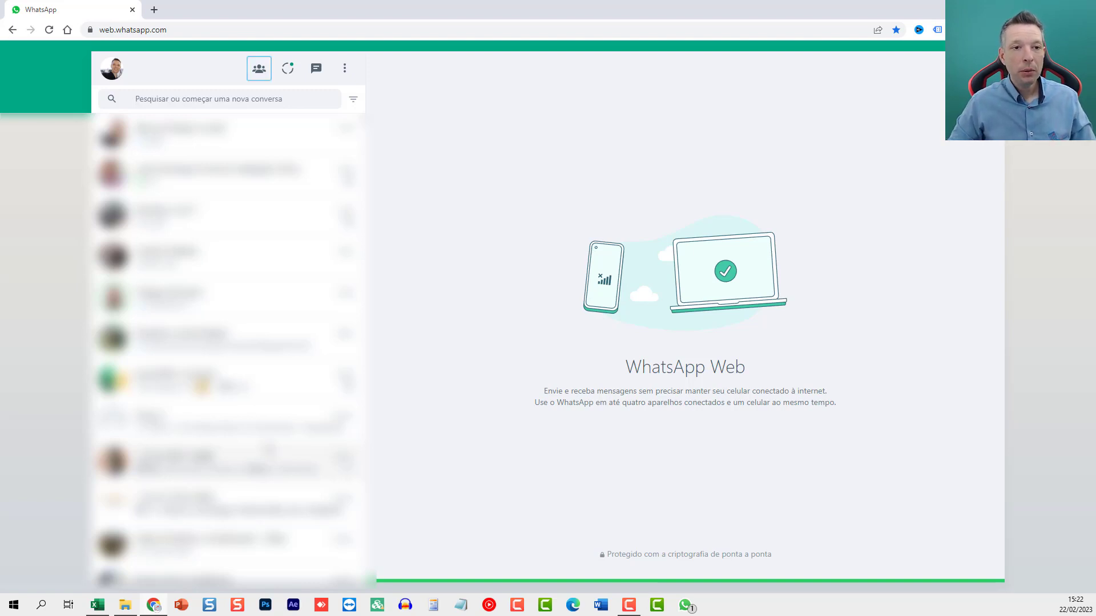
pyautogui.press('Tab')
pyautogui.press('Tab')
pyautogui.press('Tab')
pyautogui.press('Tab')
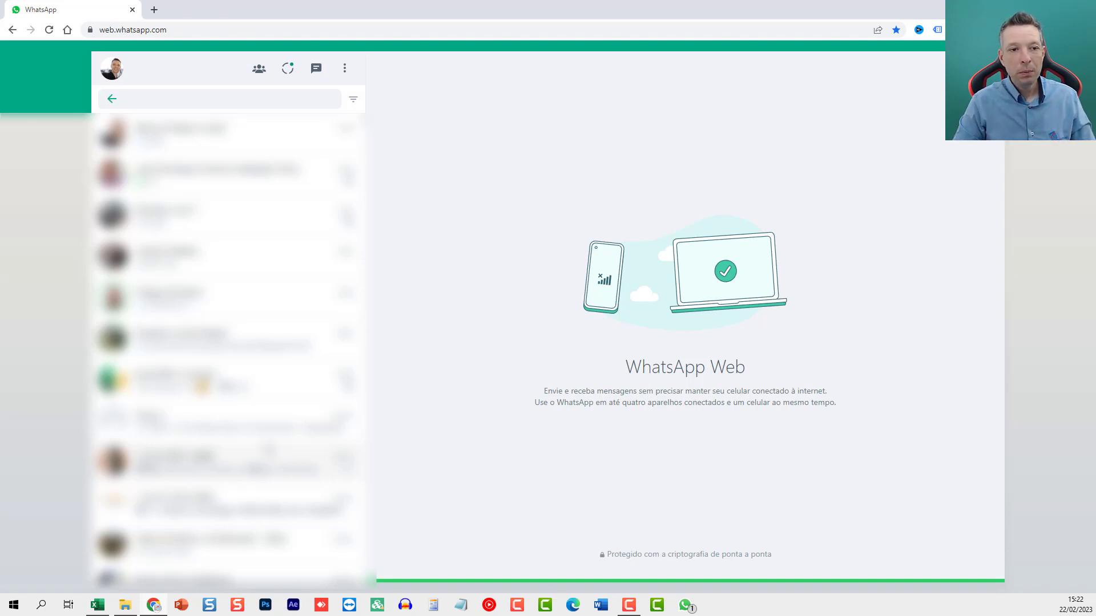
pyautogui.write('marcos ')
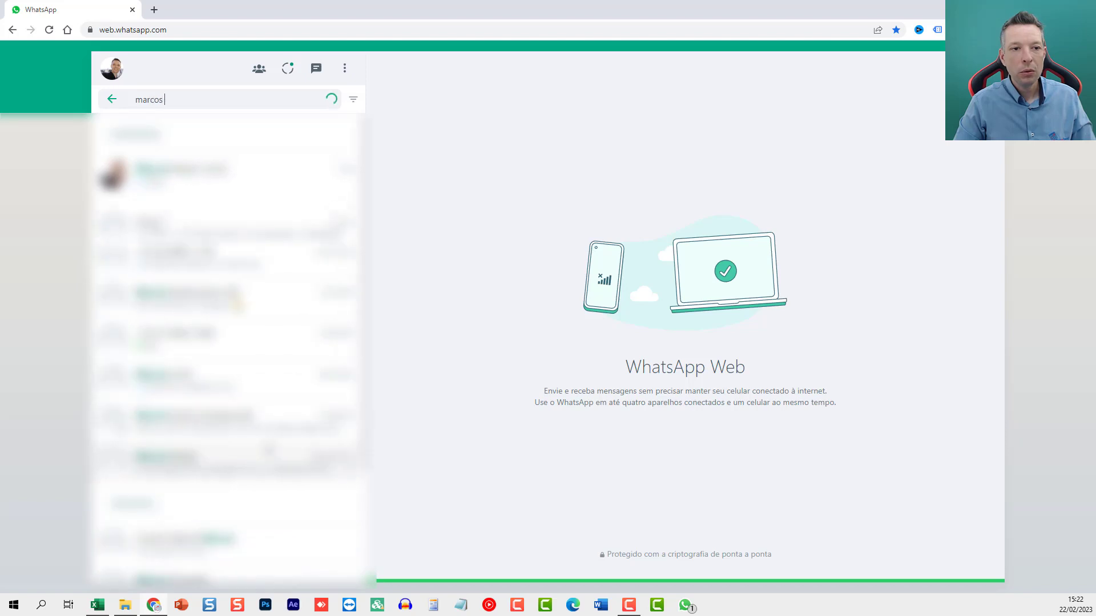
pyautogui.write('rieper')
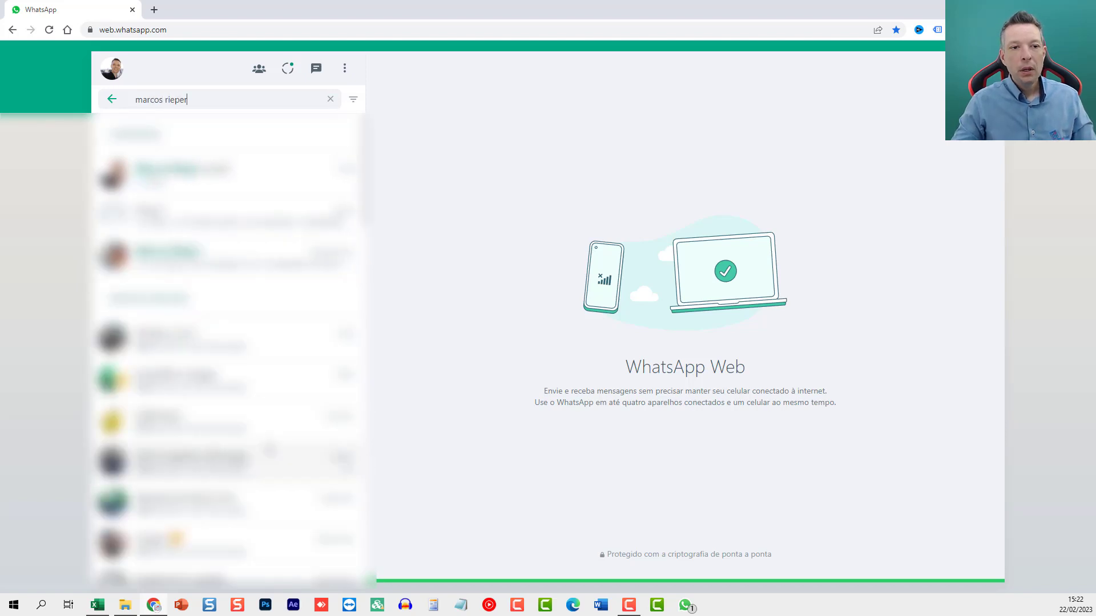
pyautogui.press('Return')
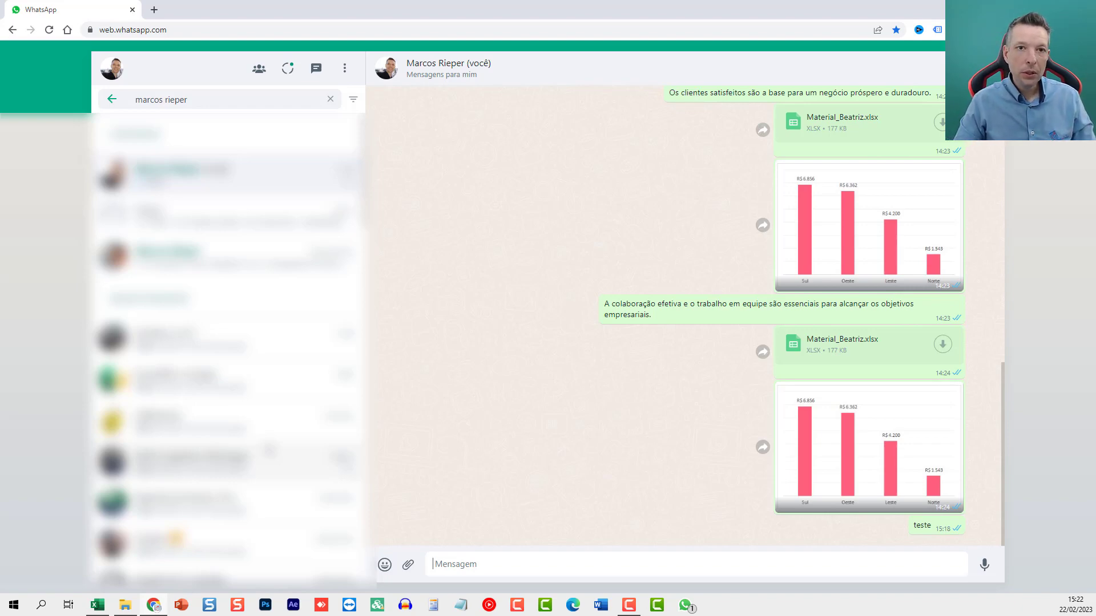
# Send the text 'mensagem' and bring up the attachment choices.
pyautogui.write('mensagem')
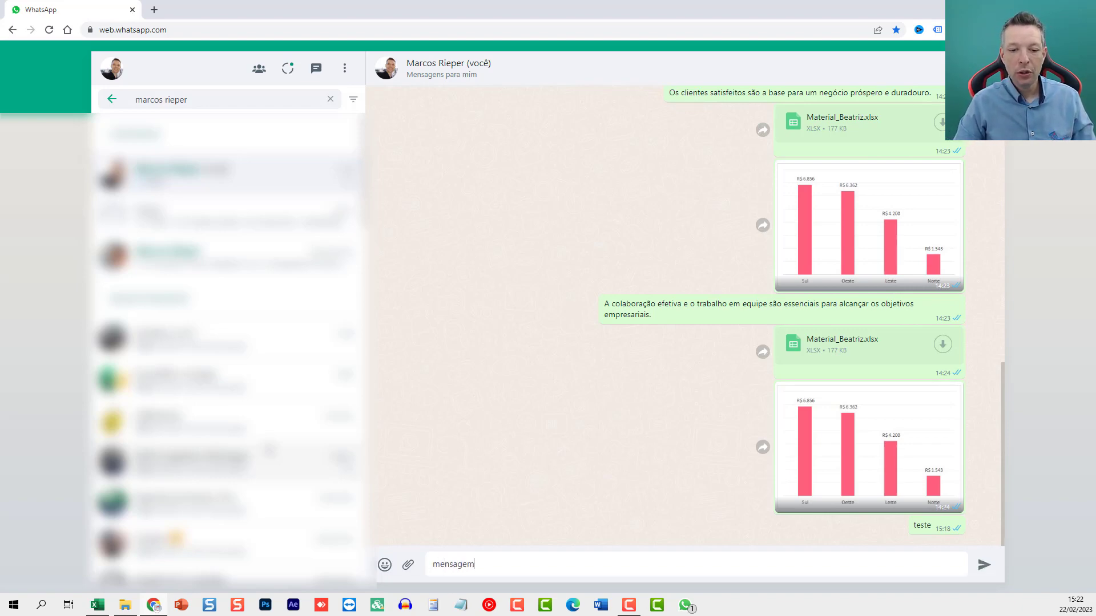
pyautogui.press('Return')
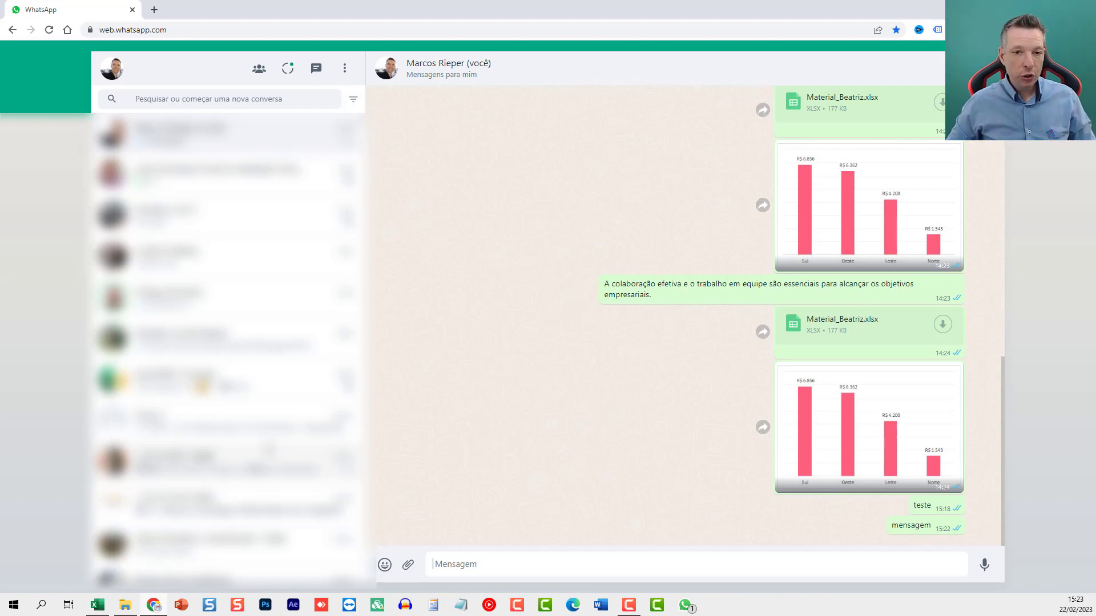
pyautogui.hotkey('shift', 'Tab')
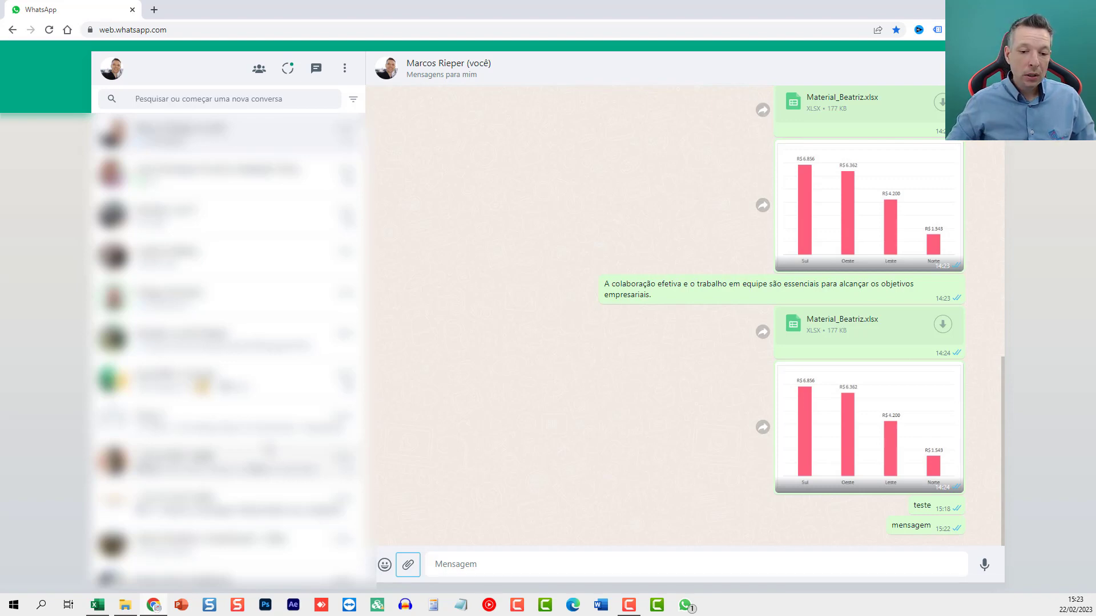
pyautogui.press('Return')
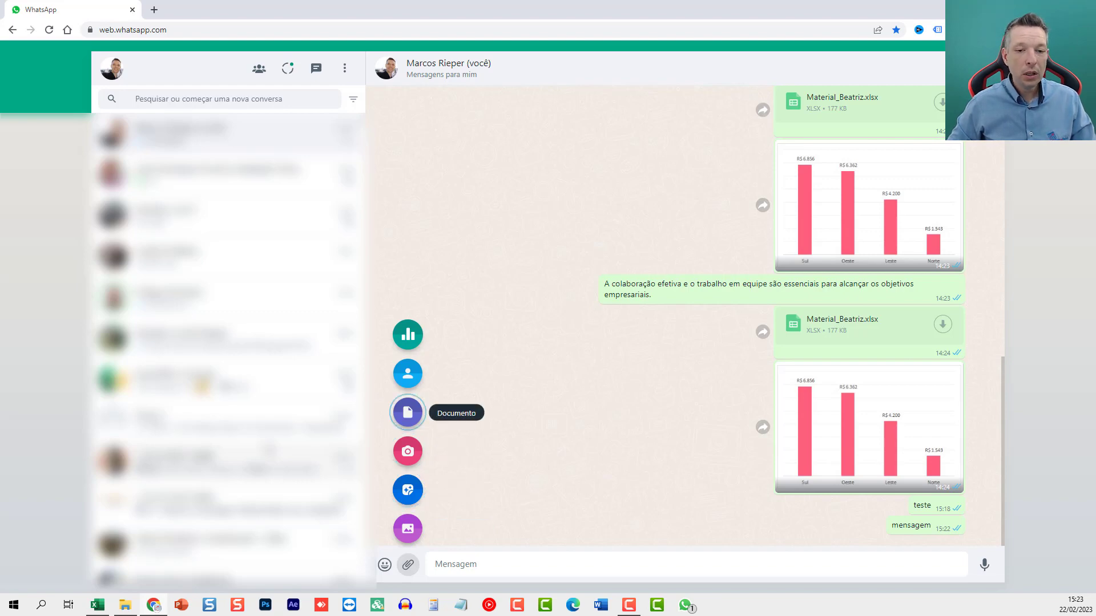
# Send Guia do Excel novo.xlam from C:\teste as a document, then return to the Excel sheet.
pyautogui.click(407, 412)
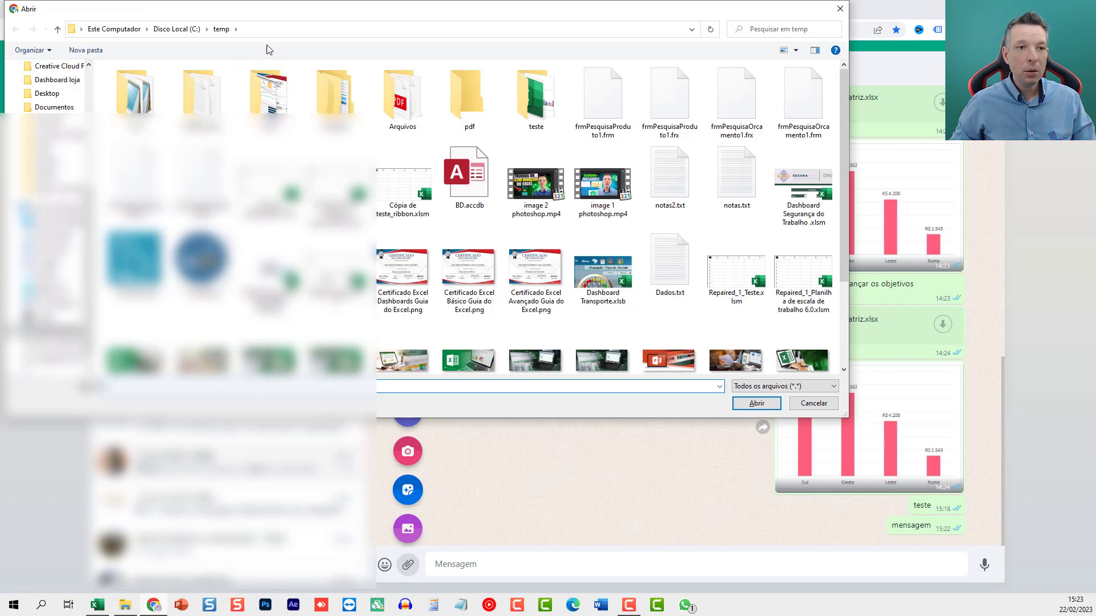
pyautogui.click(177, 29)
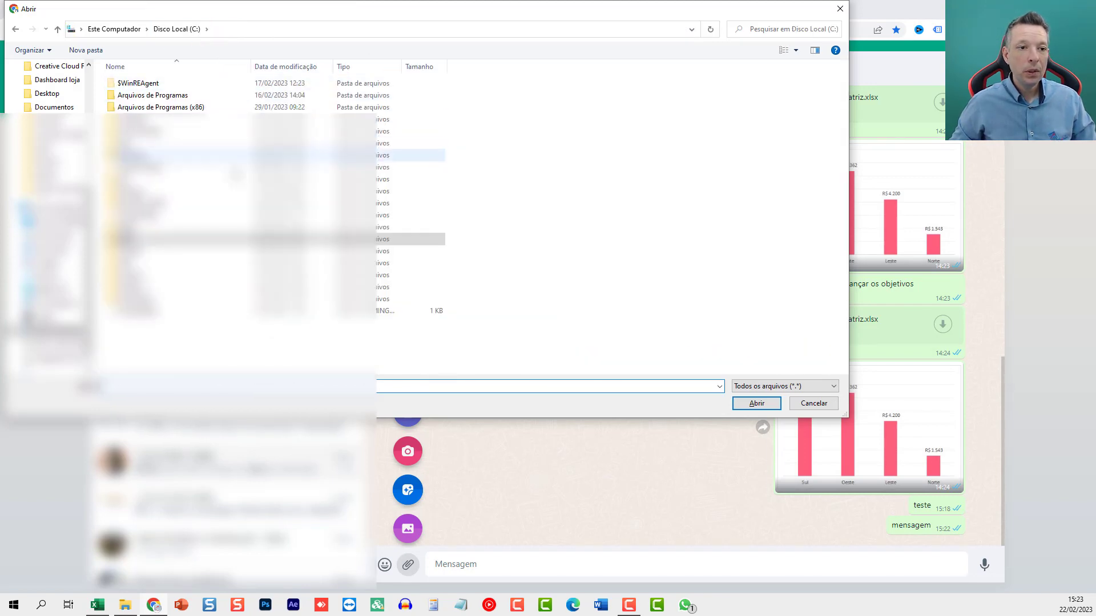
pyautogui.doubleClick(131, 263)
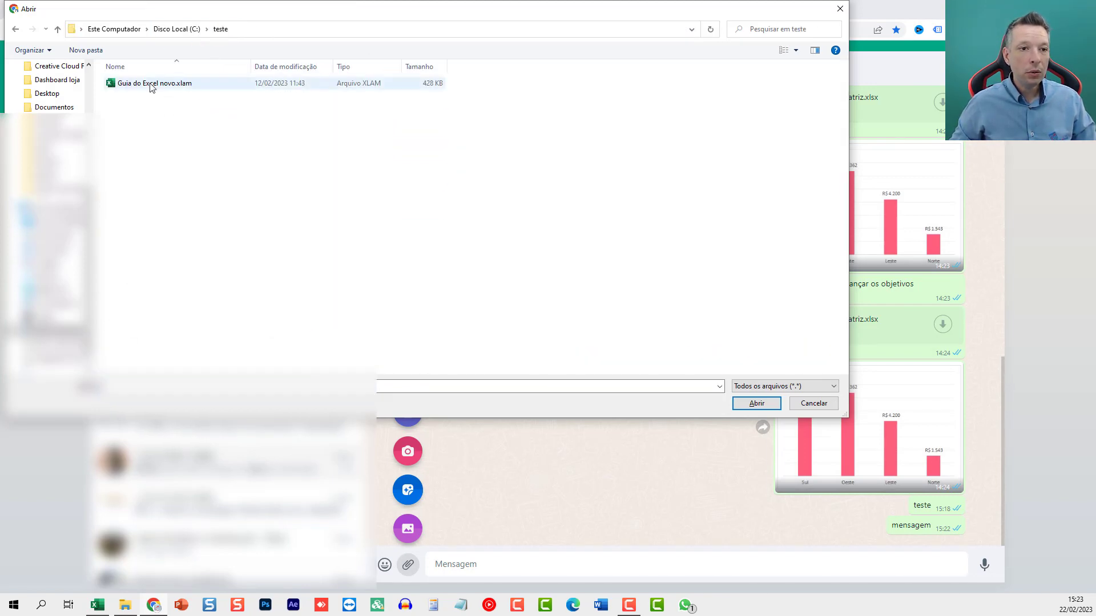
pyautogui.doubleClick(152, 84)
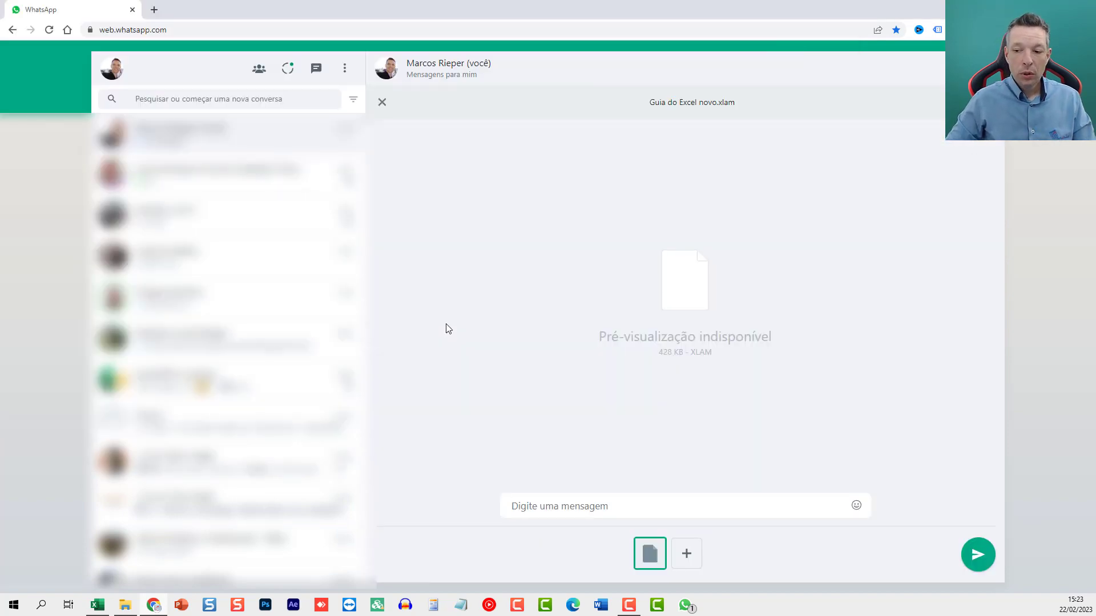
pyautogui.press('Return')
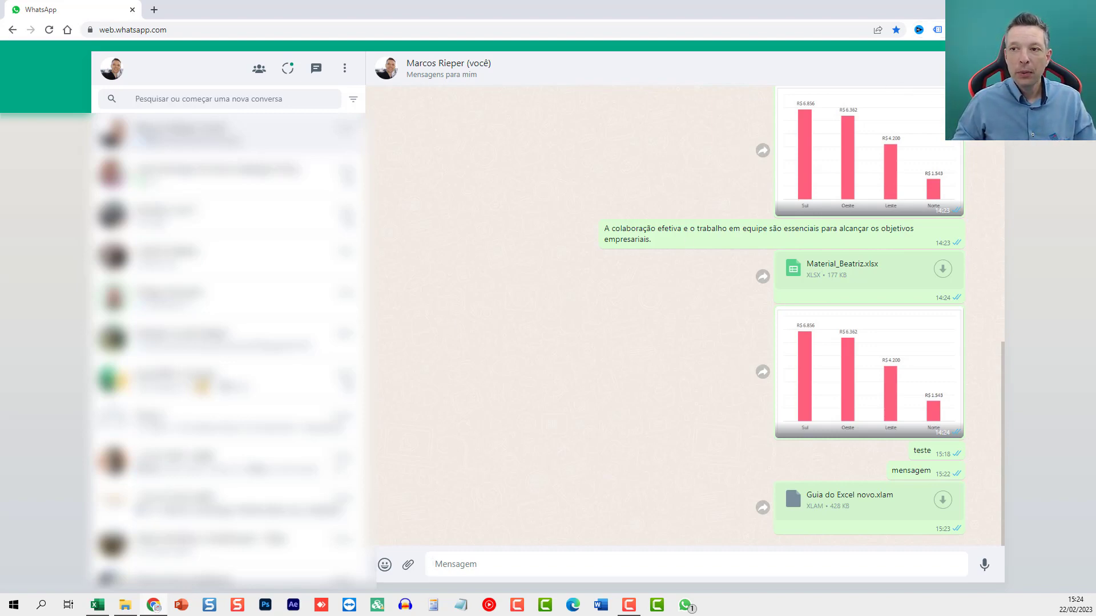
pyautogui.hotkey('alt', 'Tab')
pyautogui.click(530, 381)
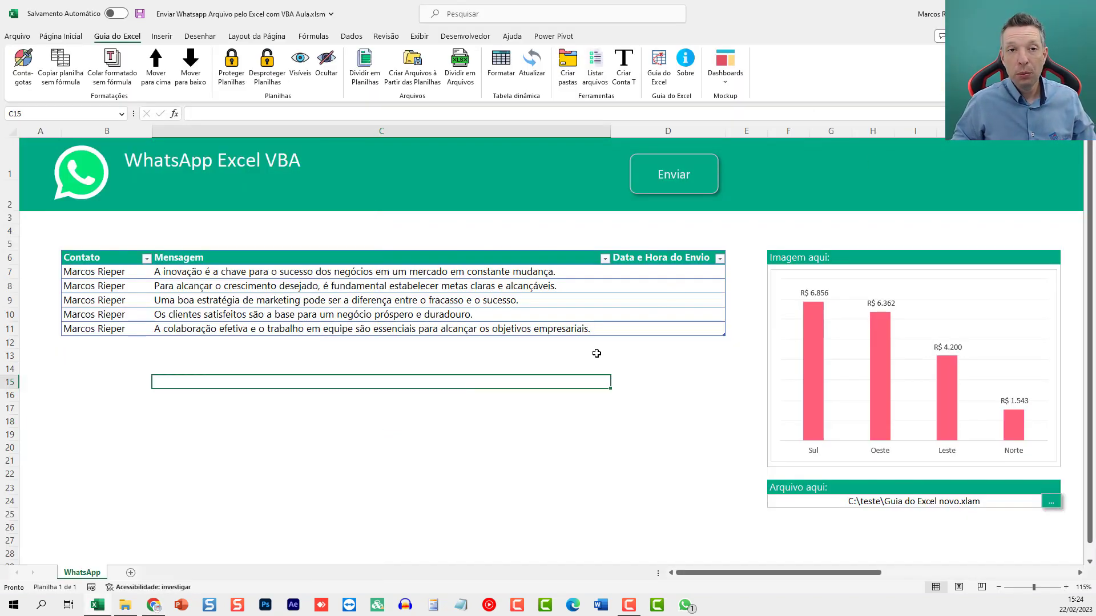
# Enable the Desenvolvedor ribbon tab in Options and launch Visual Basic to view Módulo1.
pyautogui.click(61, 38)
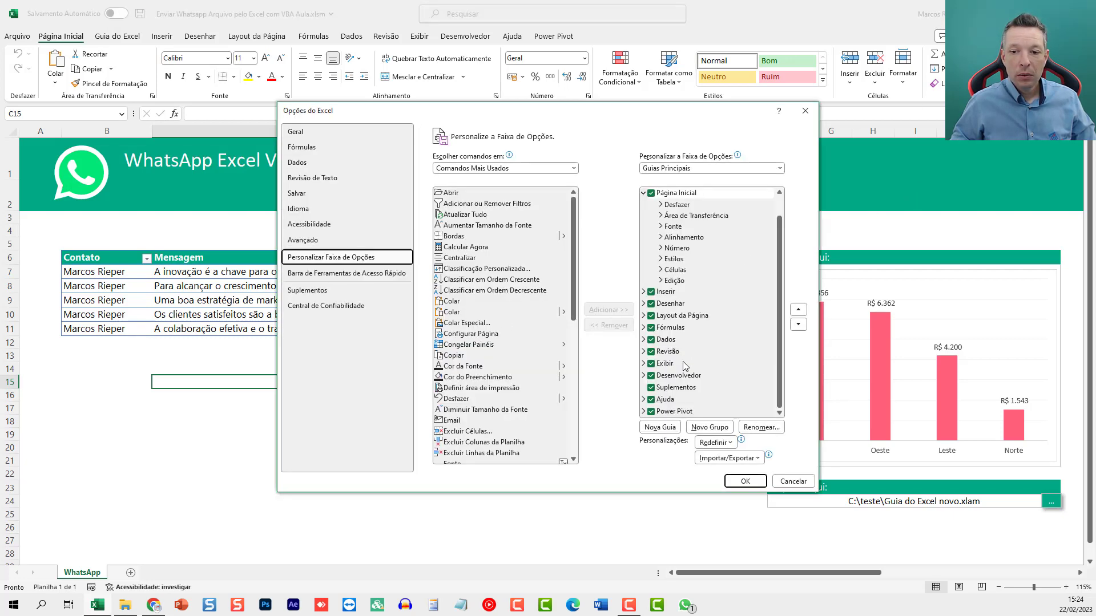
pyautogui.click(682, 375)
pyautogui.click(747, 480)
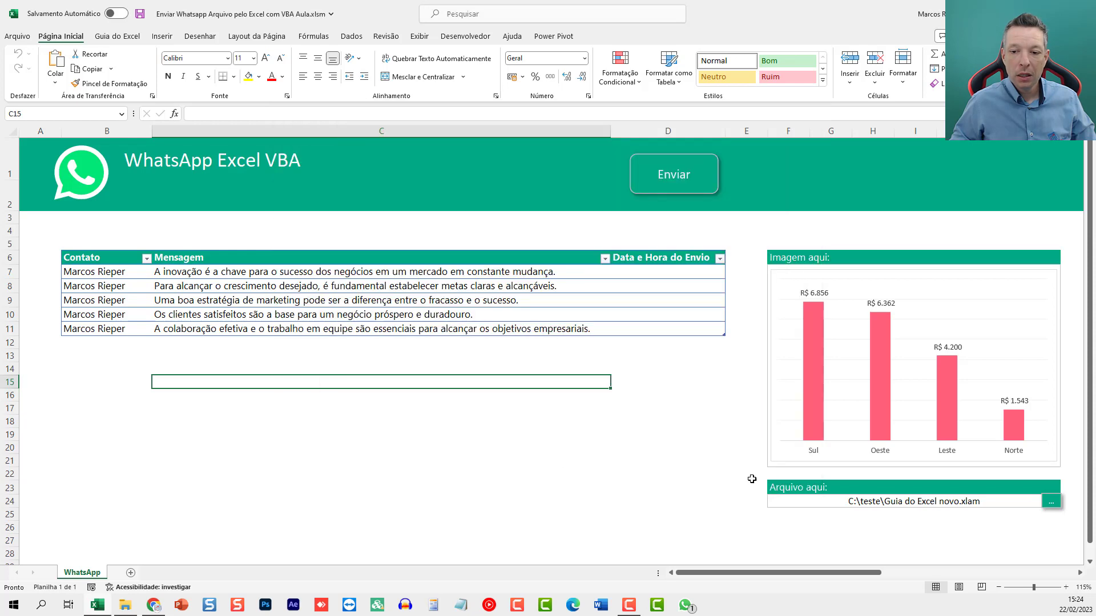
pyautogui.click(465, 35)
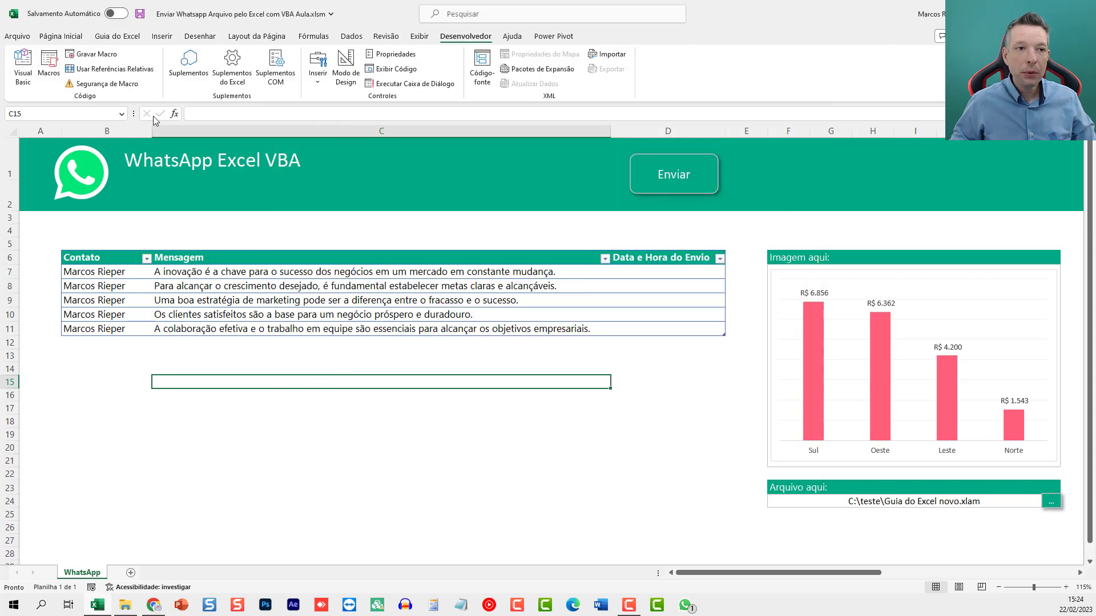
pyautogui.click(23, 65)
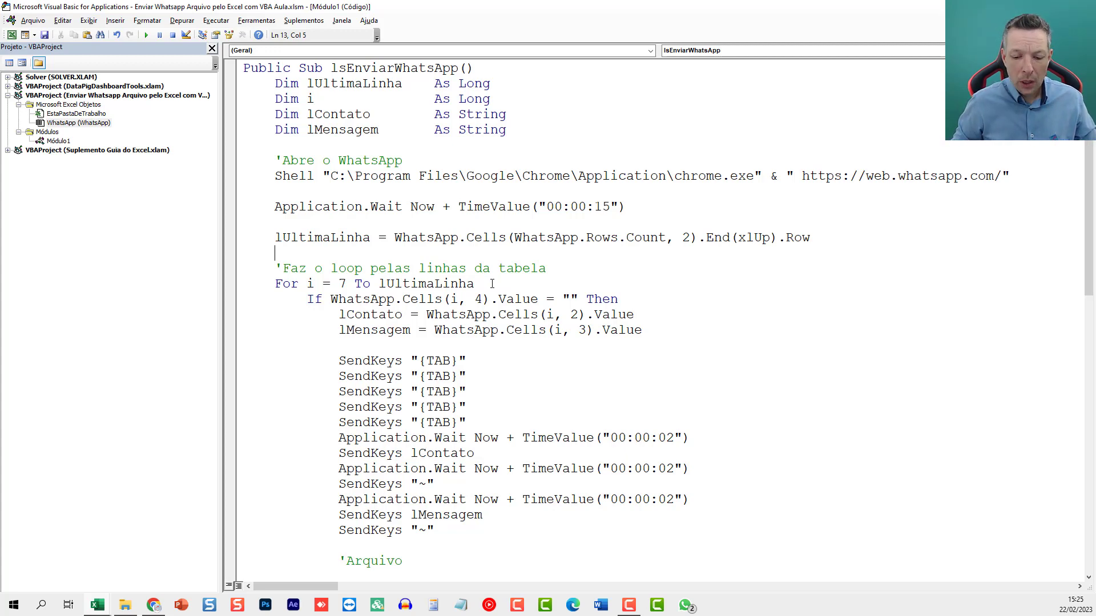
pyautogui.scroll(-1, 509, 383)
pyautogui.scroll(-3, 509, 388)
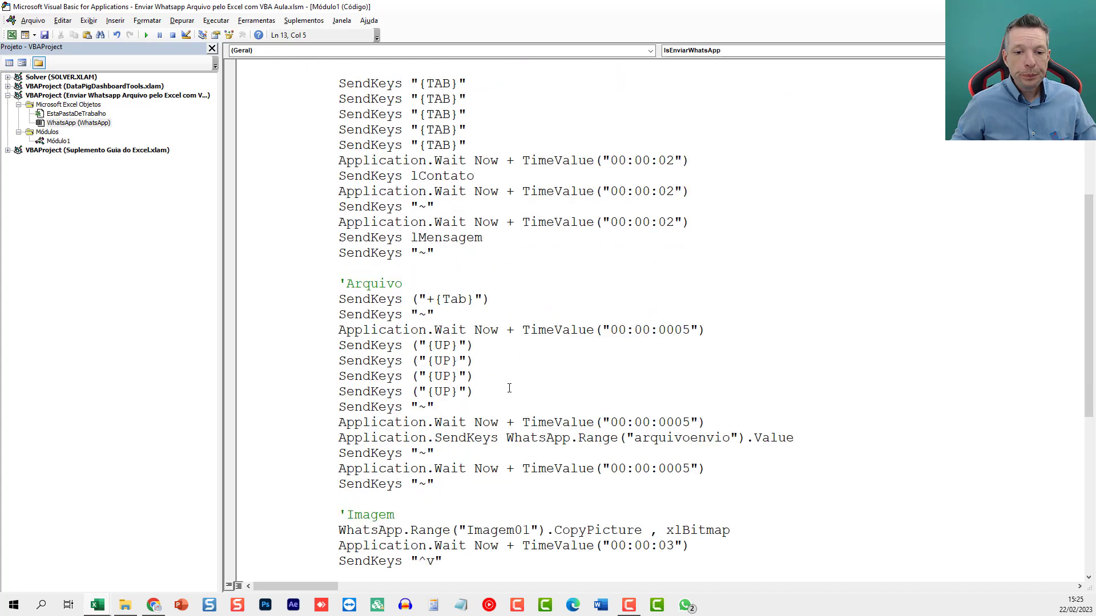
pyautogui.scroll(4, 509, 388)
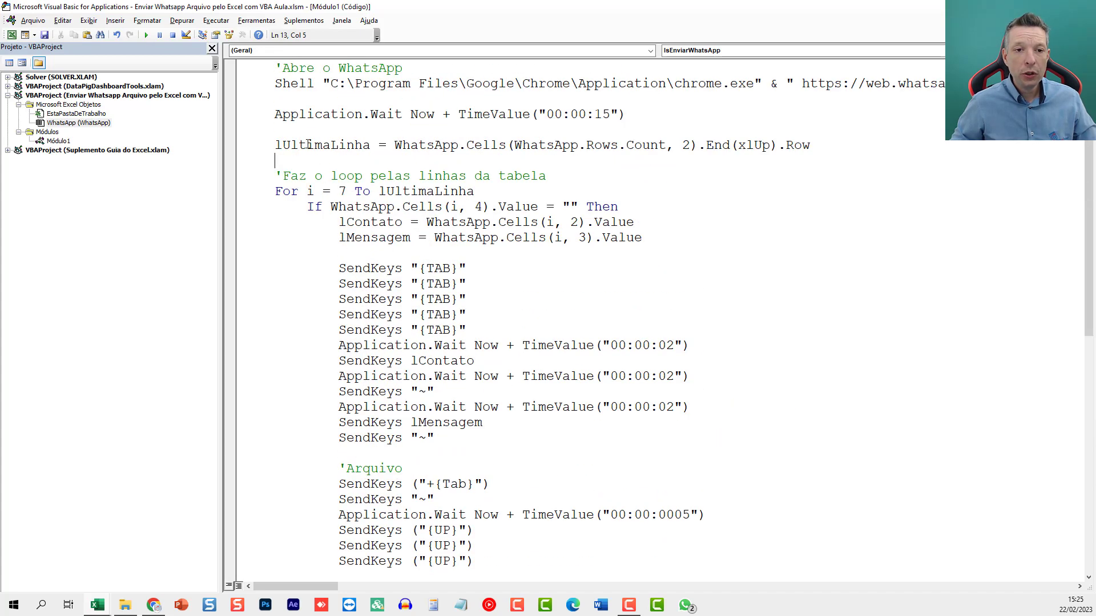
pyautogui.scroll(2, 308, 145)
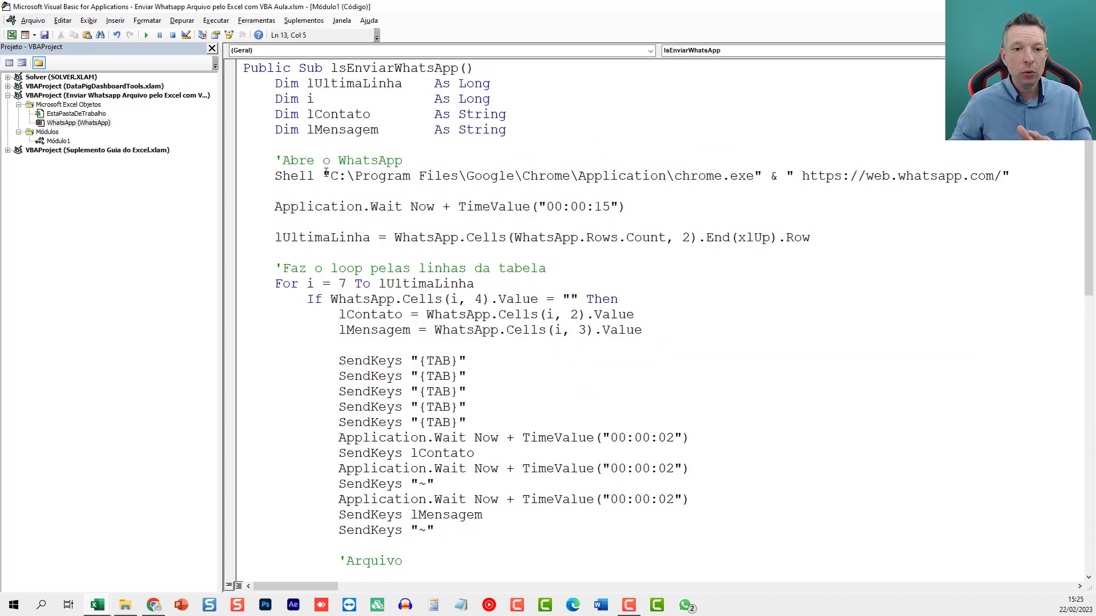
pyautogui.moveTo(275, 176); pyautogui.dragTo(554, 176)
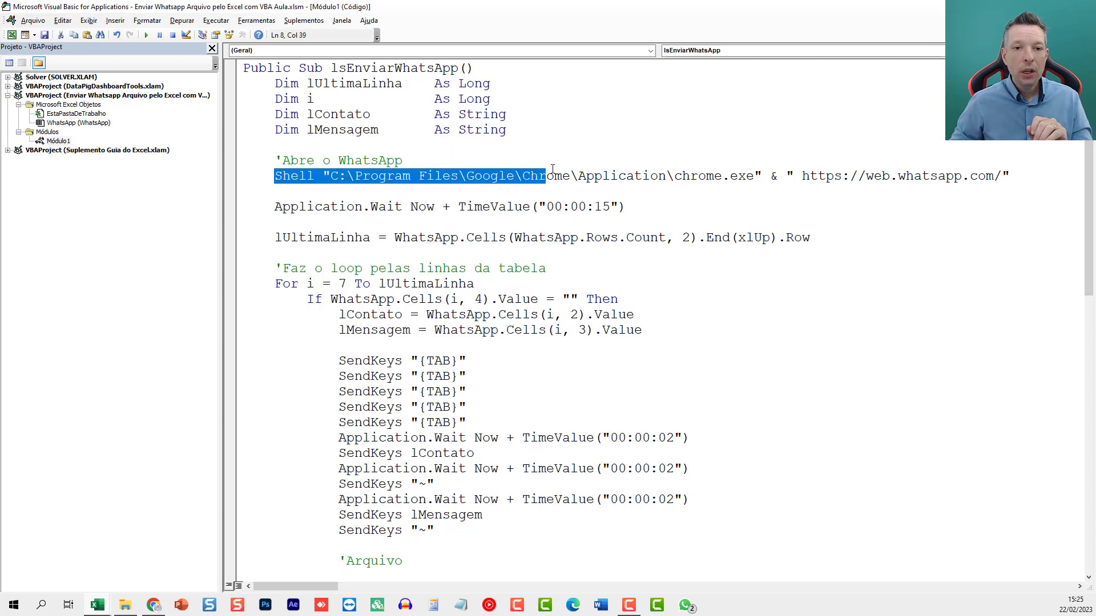
pyautogui.doubleClick(295, 177)
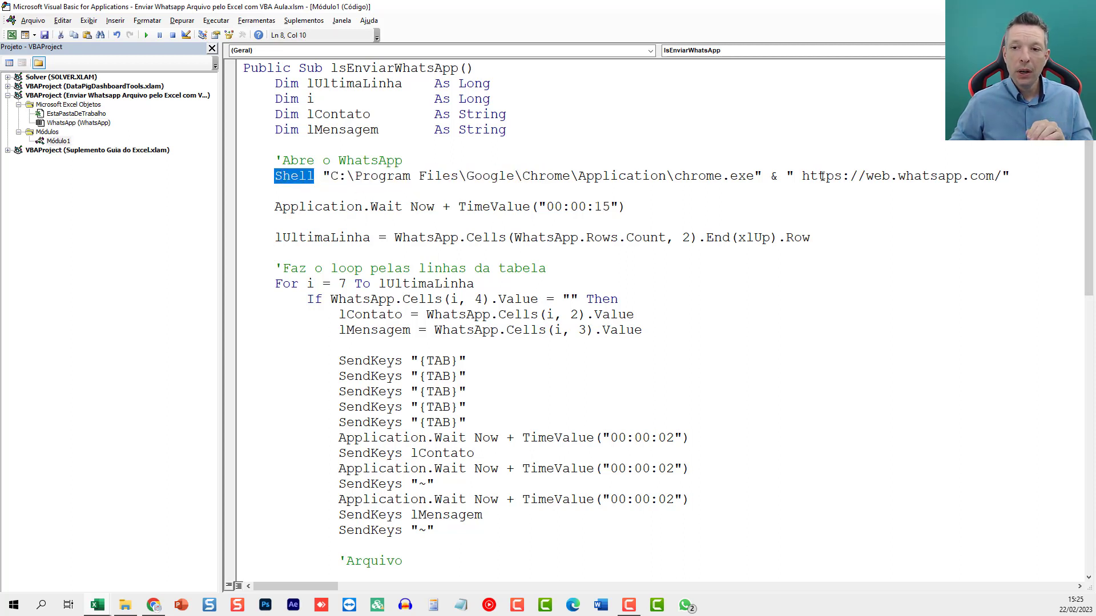
pyautogui.moveTo(818, 176); pyautogui.dragTo(978, 175)
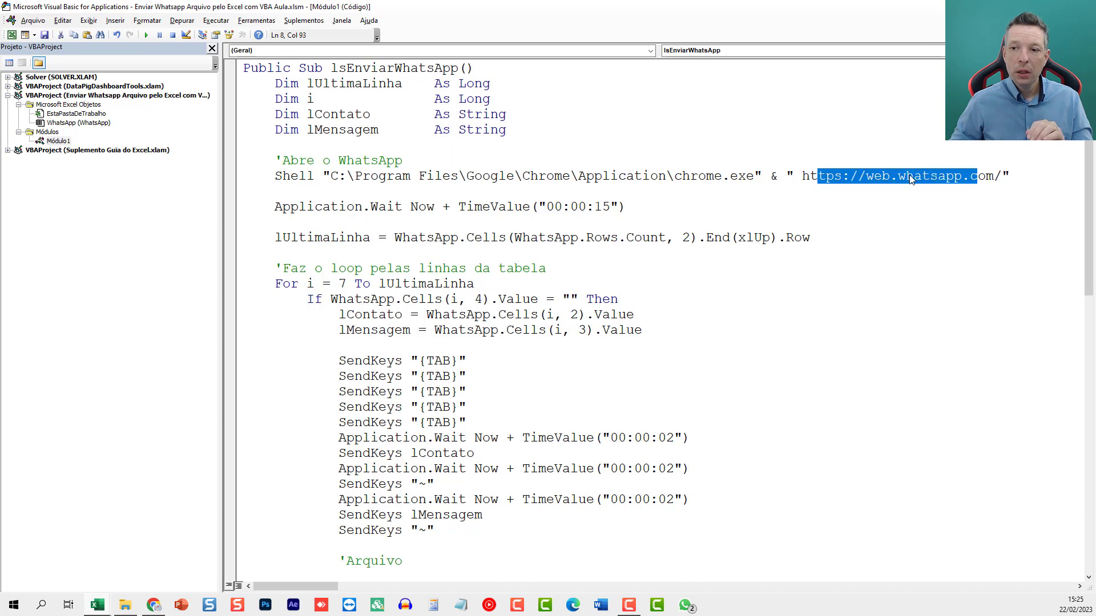
pyautogui.moveTo(275, 206); pyautogui.dragTo(361, 207)
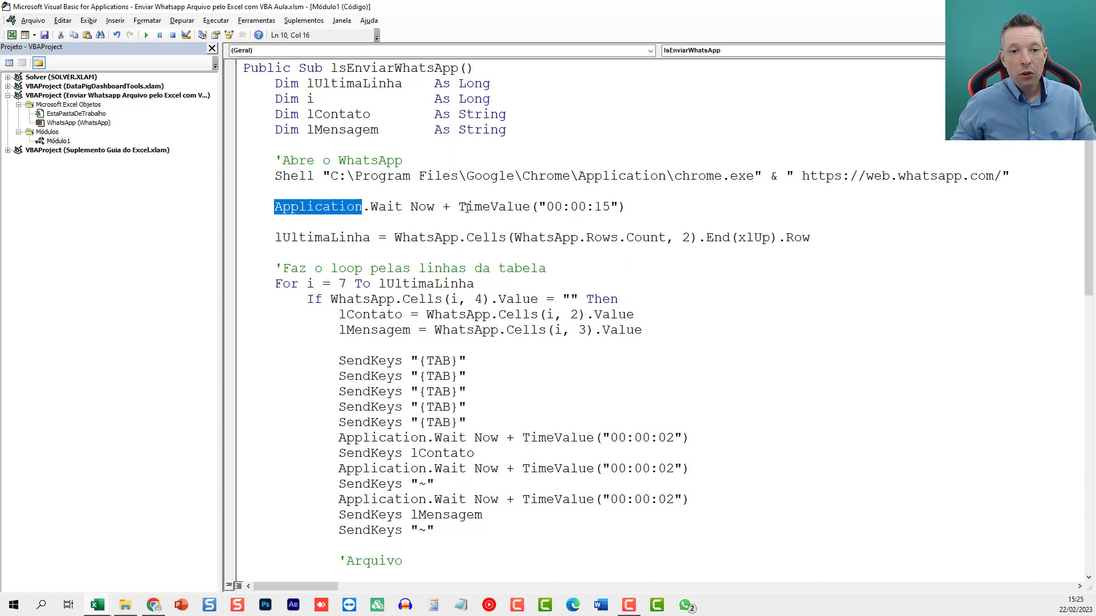
pyautogui.keyDown('shift'); pyautogui.click(402, 206); pyautogui.keyUp('shift')
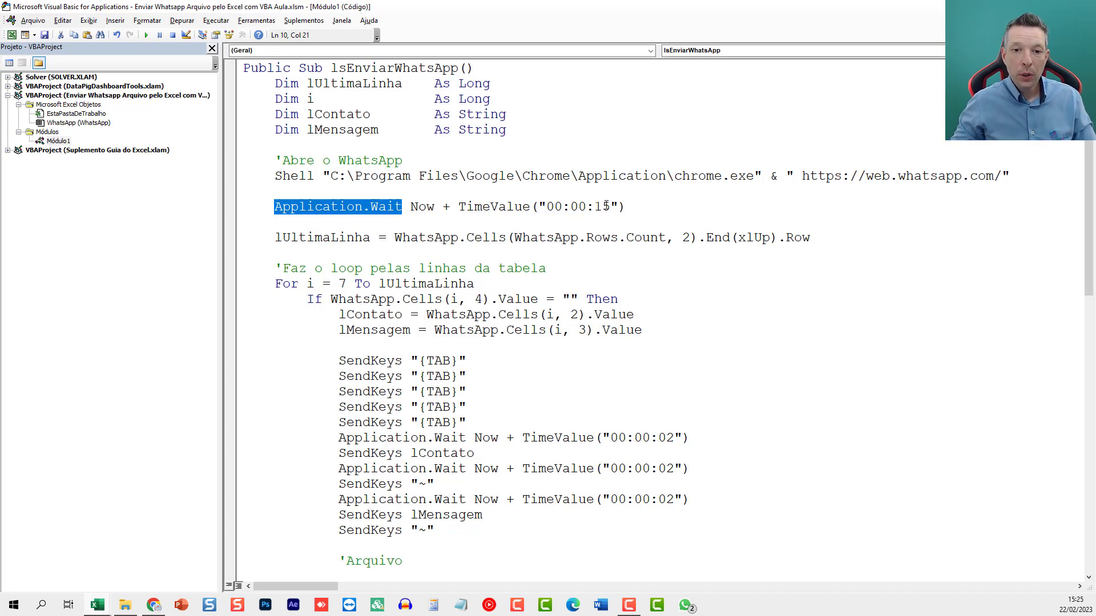
pyautogui.click(631, 209)
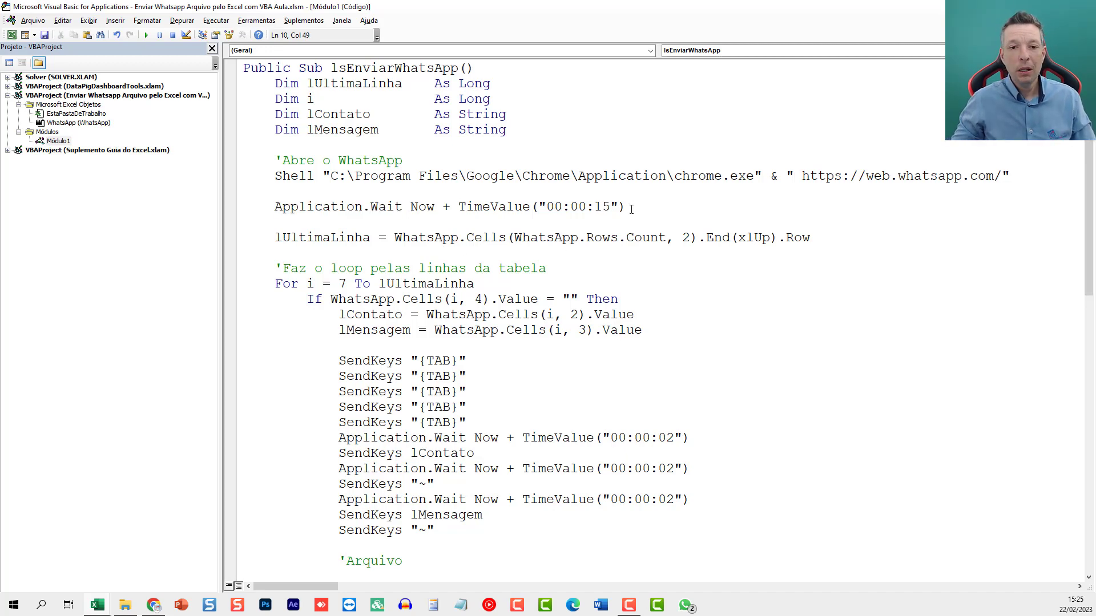
pyautogui.scroll(-2, 631, 208)
pyautogui.moveTo(298, 145); pyautogui.dragTo(794, 147)
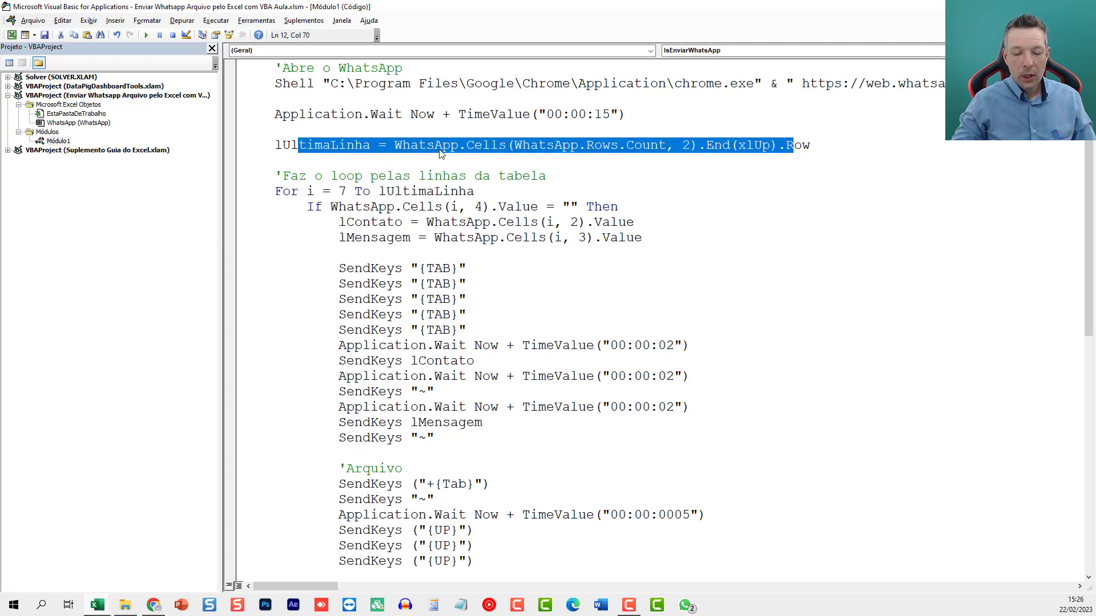
pyautogui.hotkey('alt', 'F11')
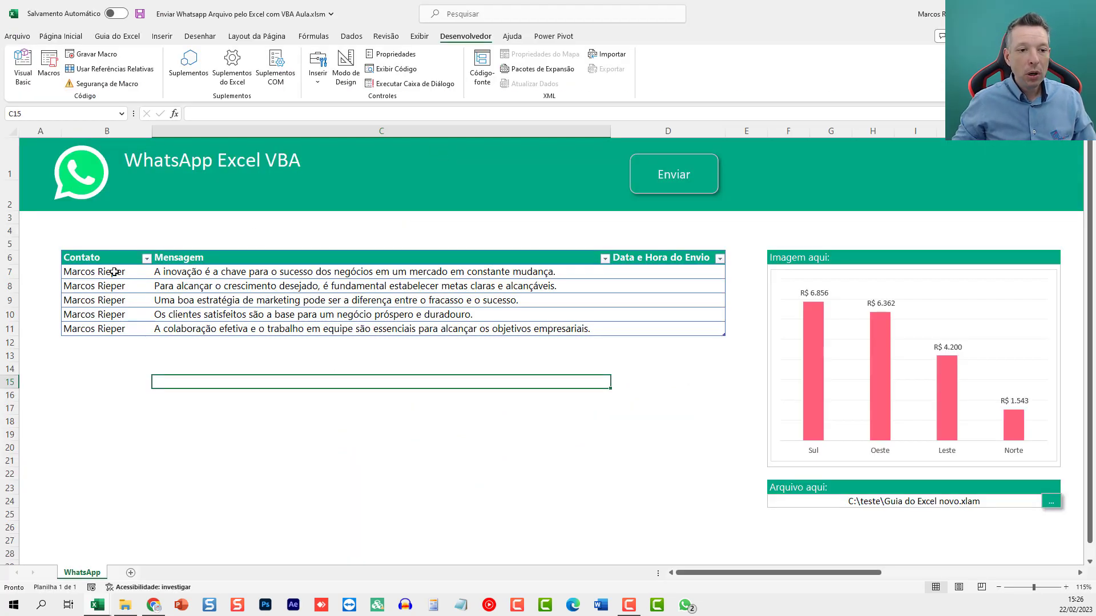
pyautogui.moveTo(116, 273); pyautogui.dragTo(110, 337)
pyautogui.click(120, 399)
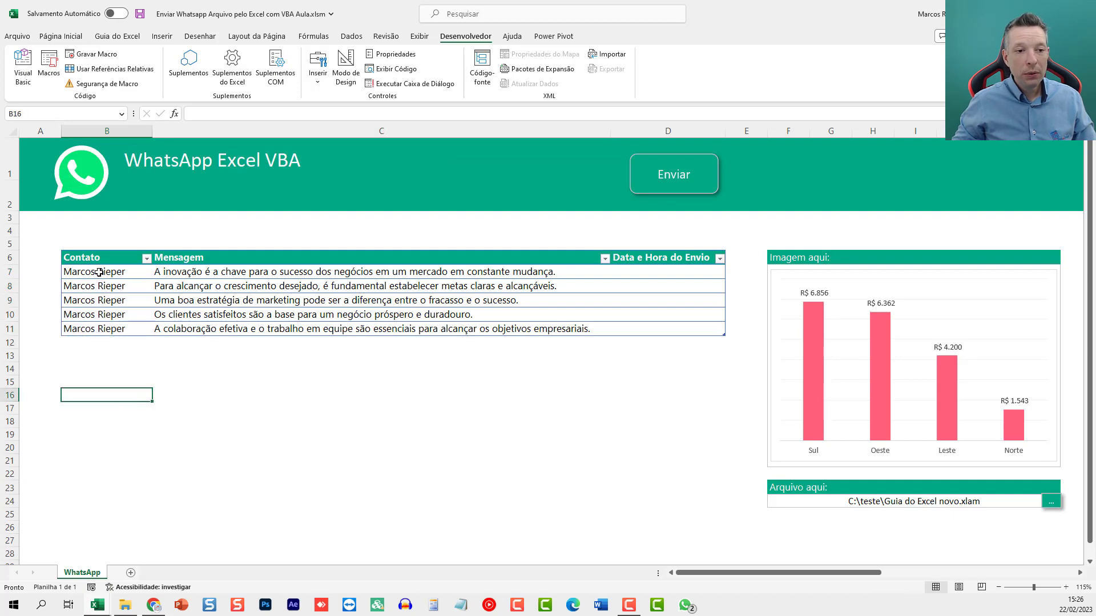
pyautogui.click(103, 286)
pyautogui.click(105, 300)
pyautogui.click(95, 329)
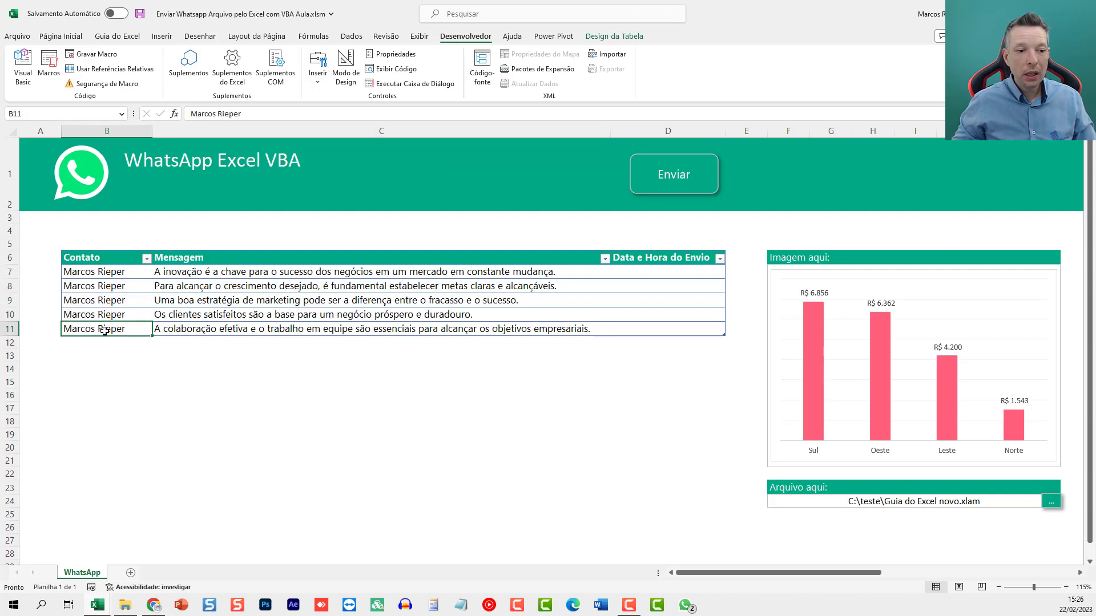
pyautogui.hotkey('alt', 'F11')
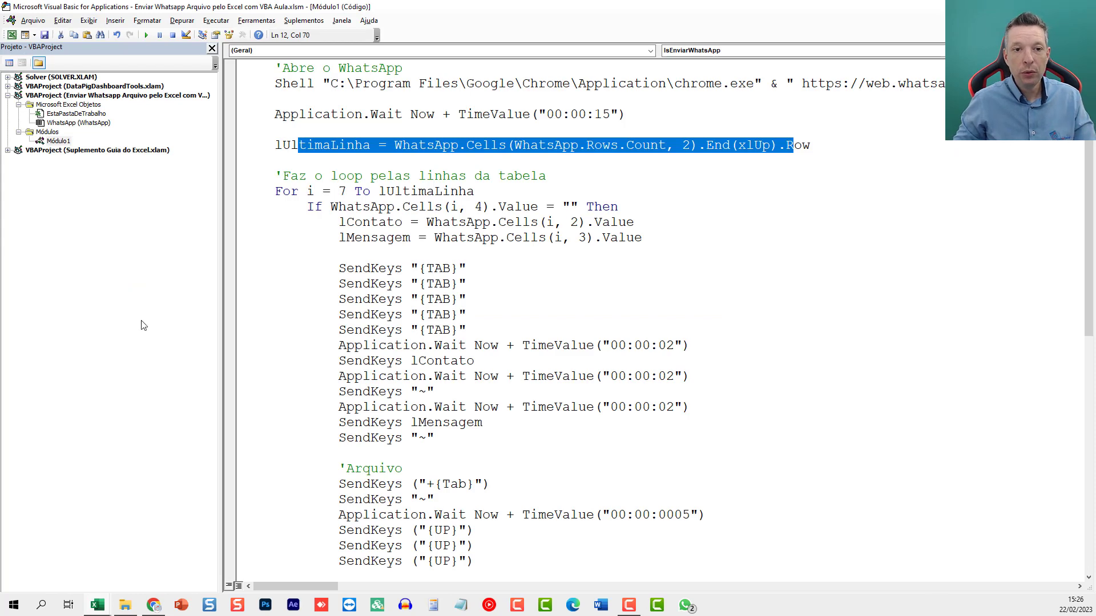
pyautogui.click(343, 163)
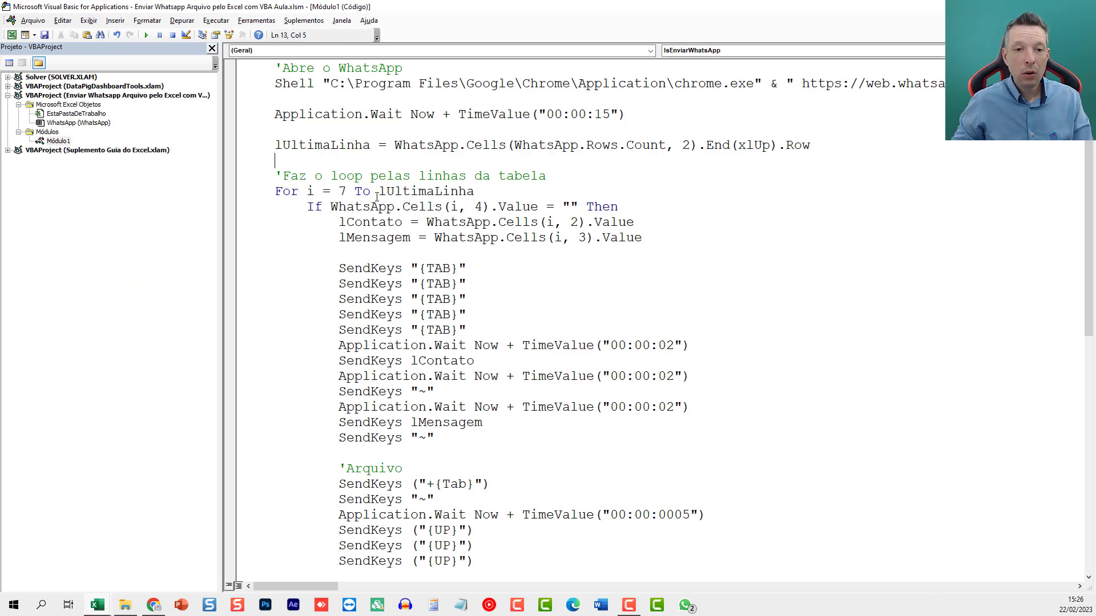
pyautogui.scroll(-3, 320, 150)
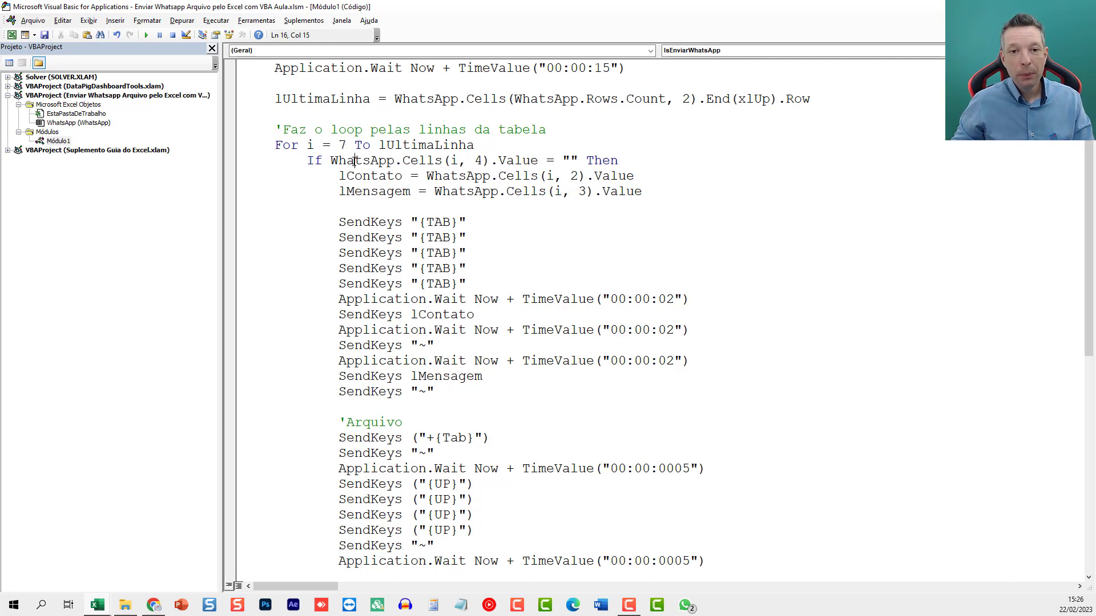
# Walk through the WhatsApp sheet reference, empty-date check, lContato, lMensagem and first TAB SendKeys.
pyautogui.doubleClick(355, 160)
pyautogui.moveTo(621, 160); pyautogui.dragTo(307, 161)
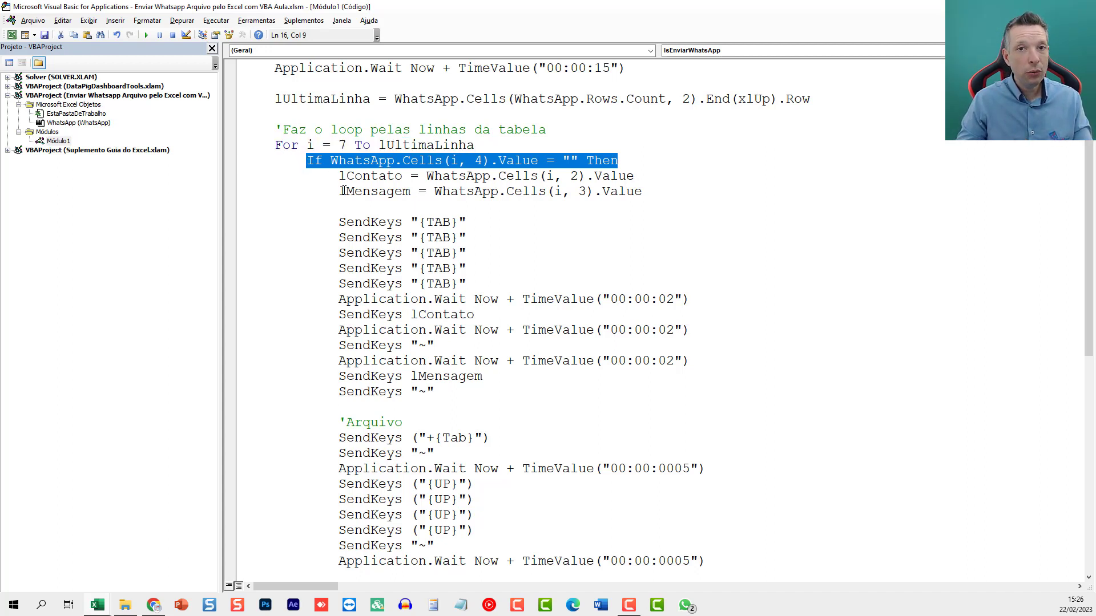
pyautogui.doubleClick(386, 175)
pyautogui.doubleClick(367, 191)
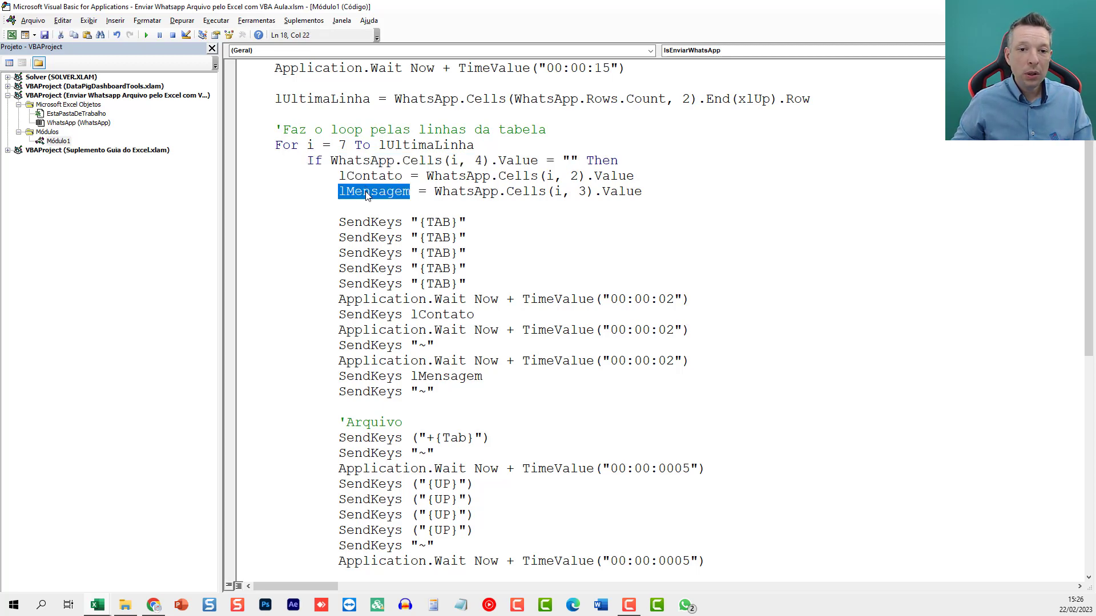
pyautogui.moveTo(465, 222); pyautogui.dragTo(339, 223)
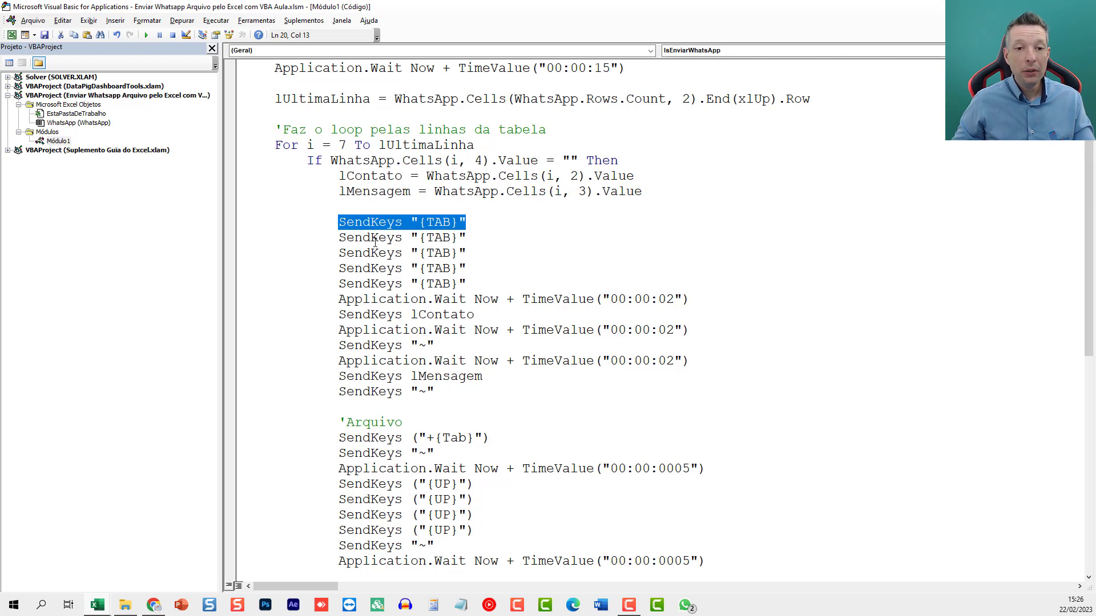
pyautogui.doubleClick(377, 223)
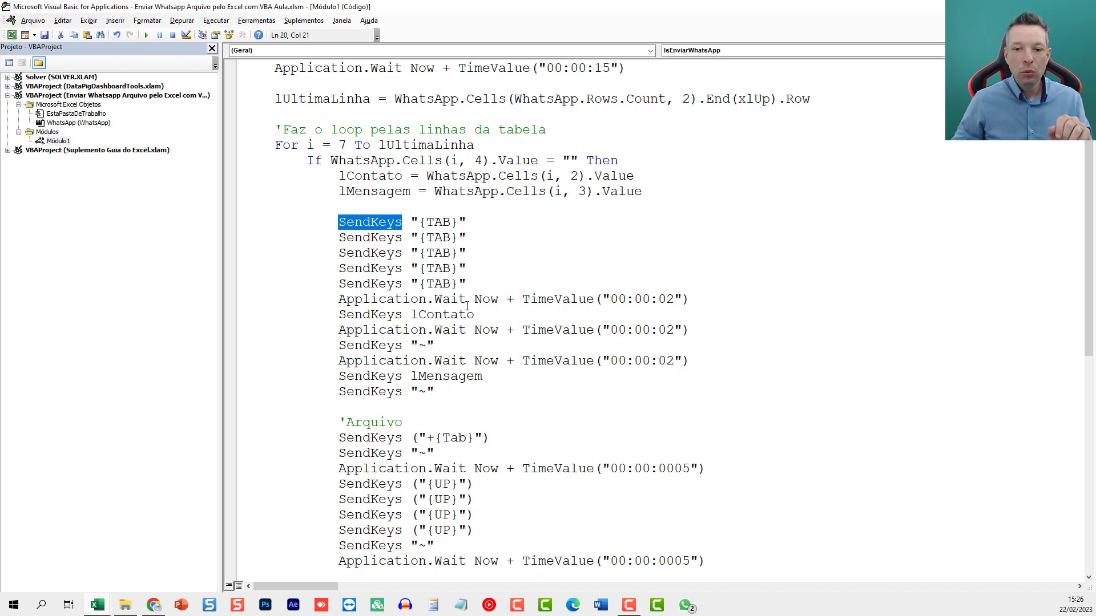
# Highlight the SendKeys lContato line and restore the editor to a smaller window over Excel.
pyautogui.doubleClick(358, 315)
pyautogui.click(441, 314)
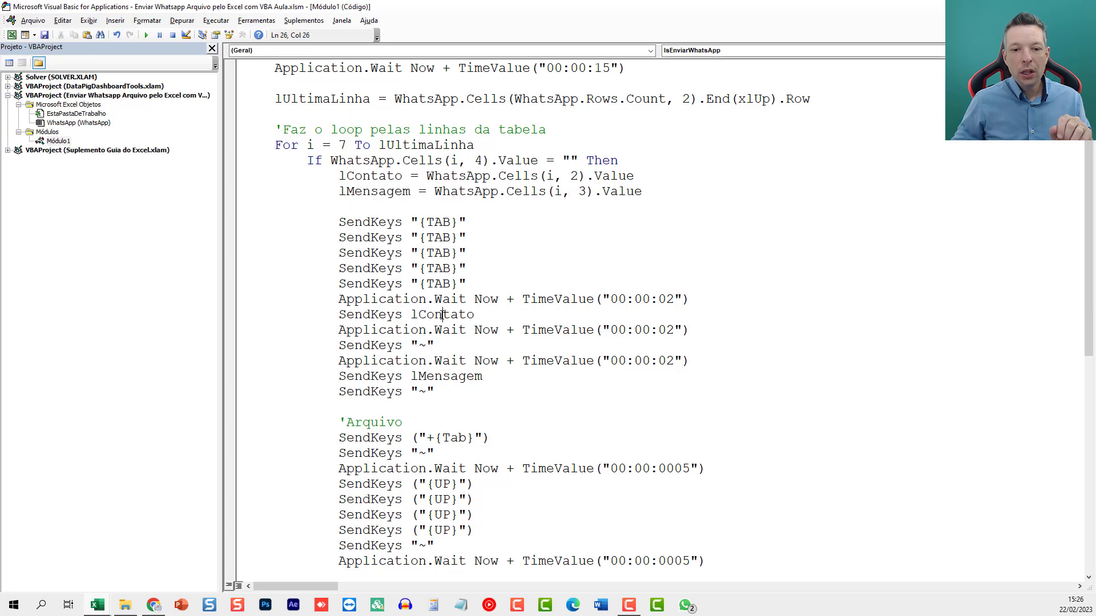
pyautogui.doubleClick(442, 315)
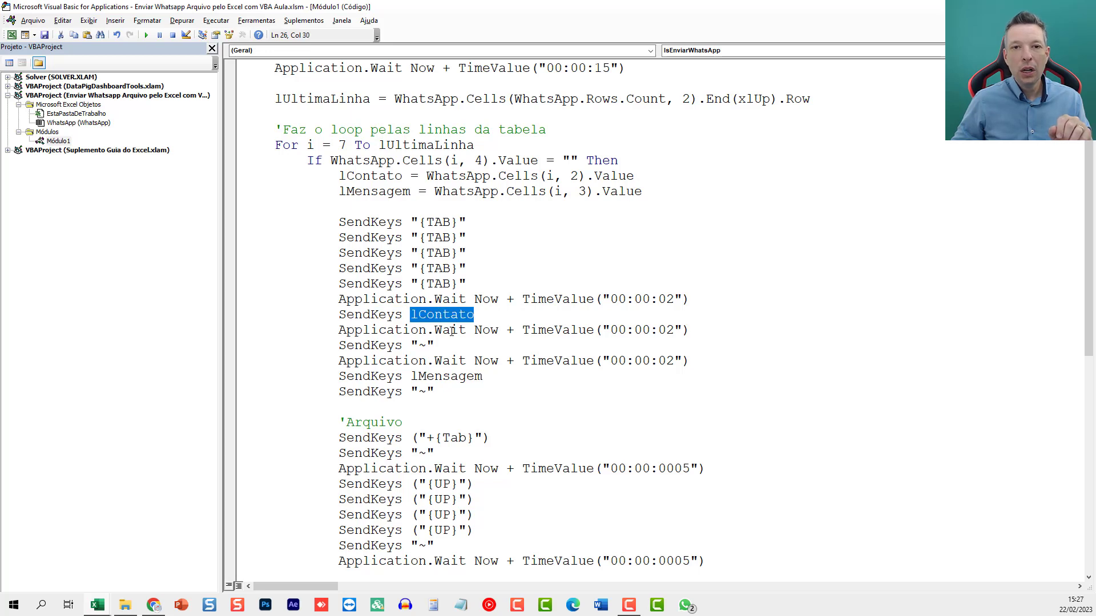
pyautogui.doubleClick(391, 7)
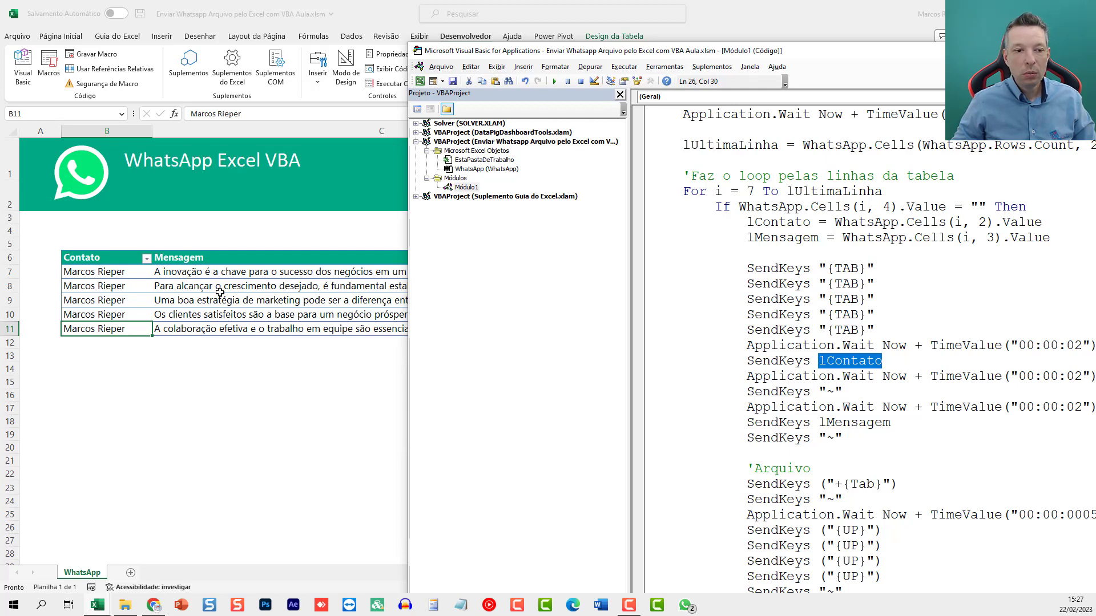
# Highlight the two-second wait time and maximize the VBA editor.
pyautogui.doubleClick(832, 377)
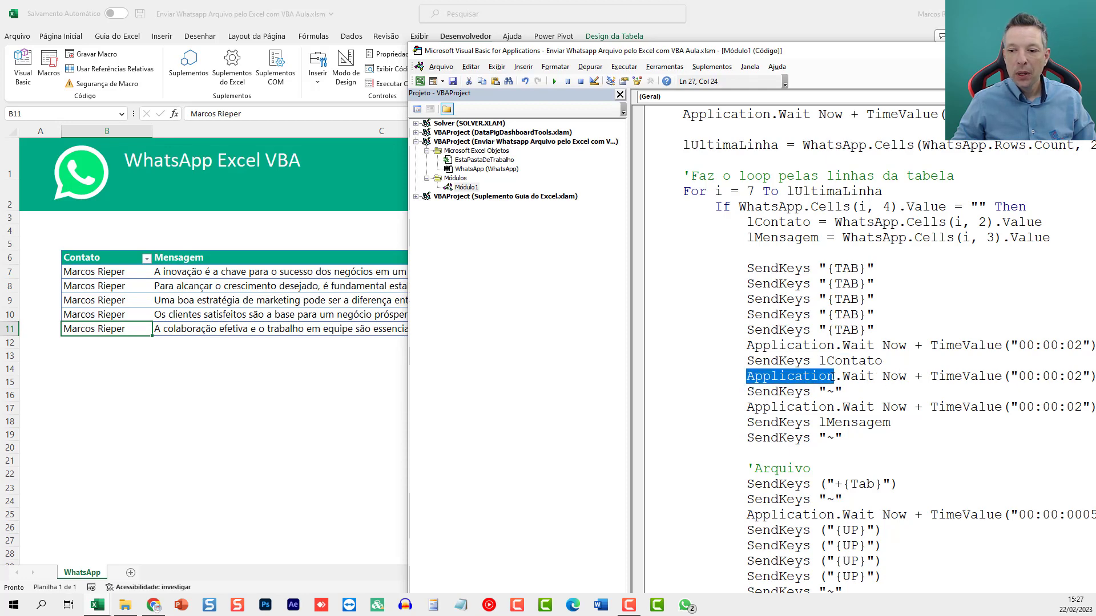
pyautogui.doubleClick(1025, 377)
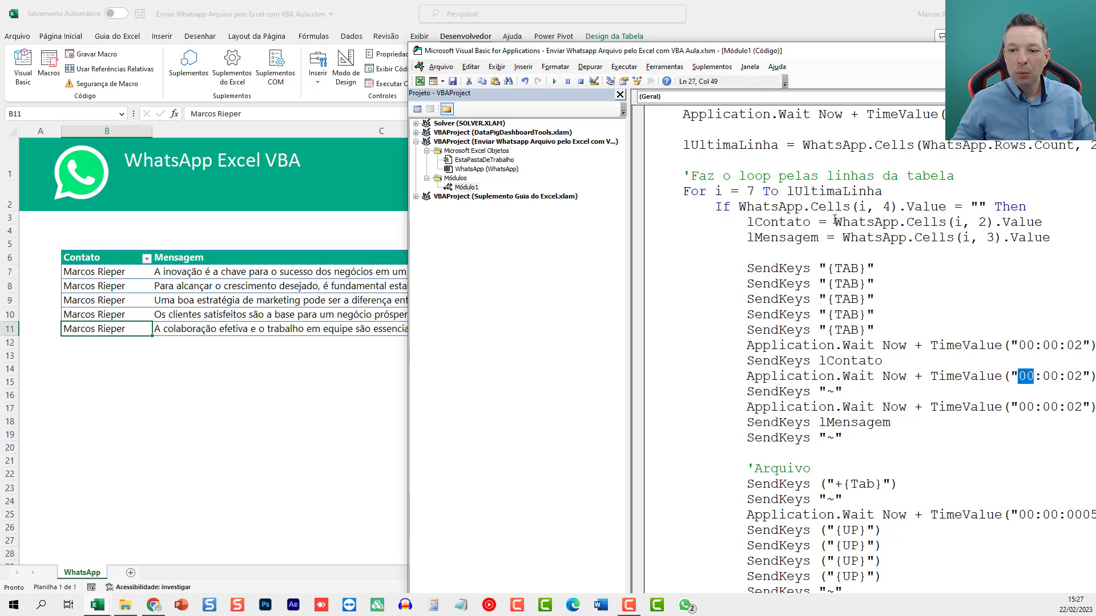
pyautogui.doubleClick(726, 55)
# Highlight the "~" after the contact, the lMensagem variable, and the "~" after the message.
pyautogui.click(380, 346)
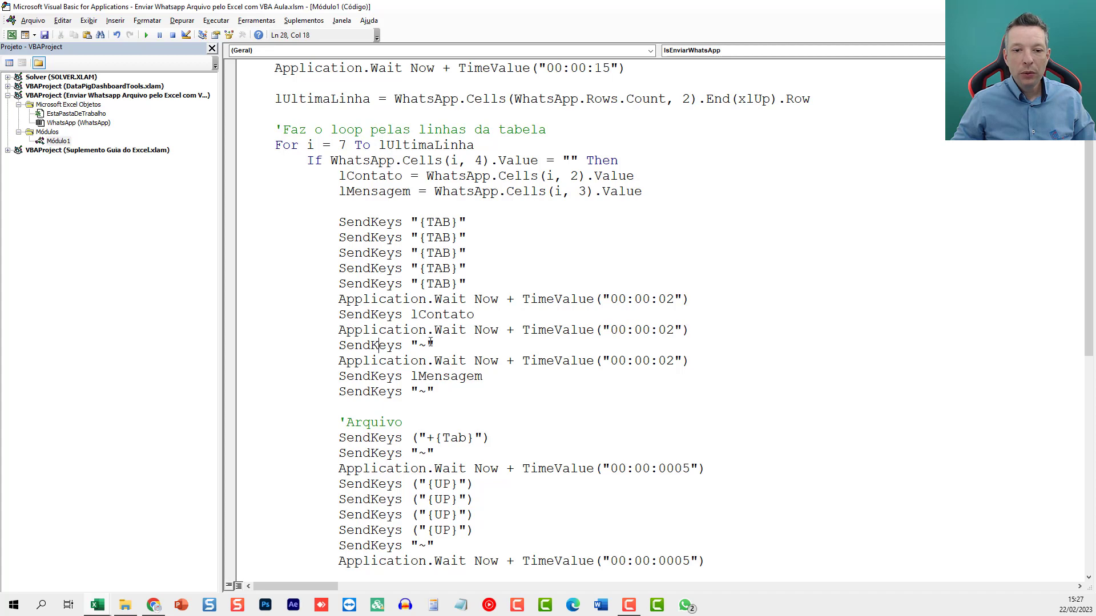
pyautogui.moveTo(435, 345); pyautogui.dragTo(408, 345)
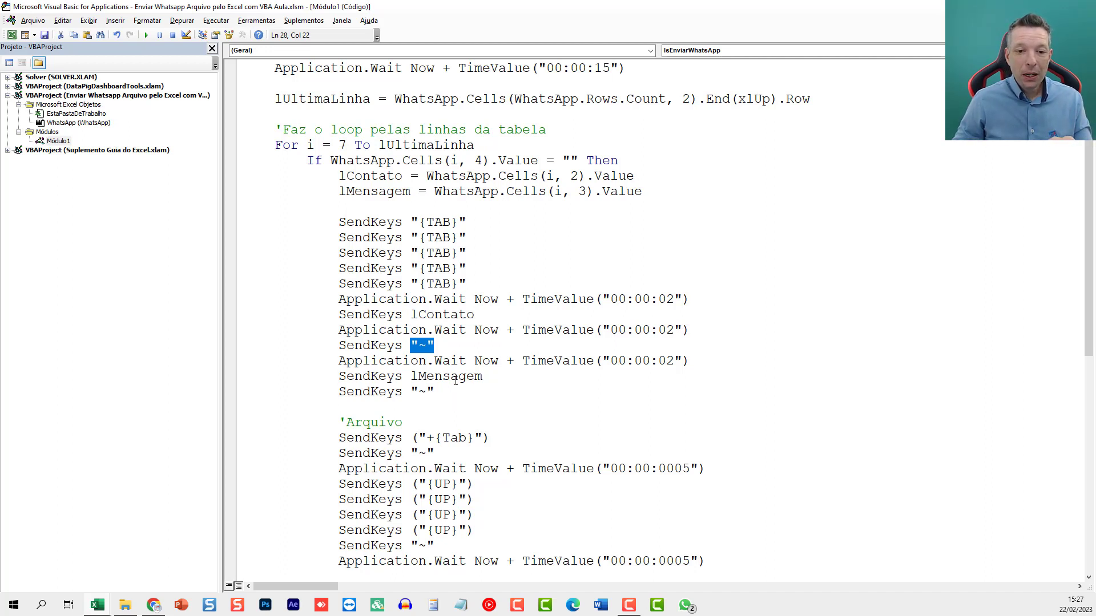
pyautogui.doubleClick(455, 376)
pyautogui.doubleClick(434, 391)
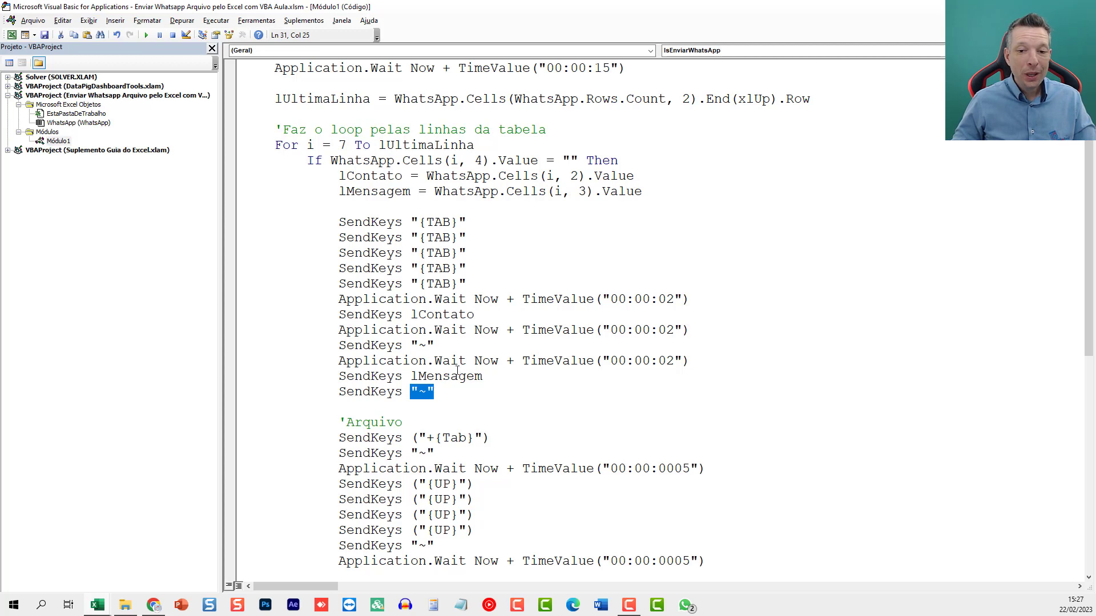
# In the 'Arquivo block, highlight the +{Tab} keystroke, the Enter that opens attachments, and the short wait.
pyautogui.scroll(-1, 480, 346)
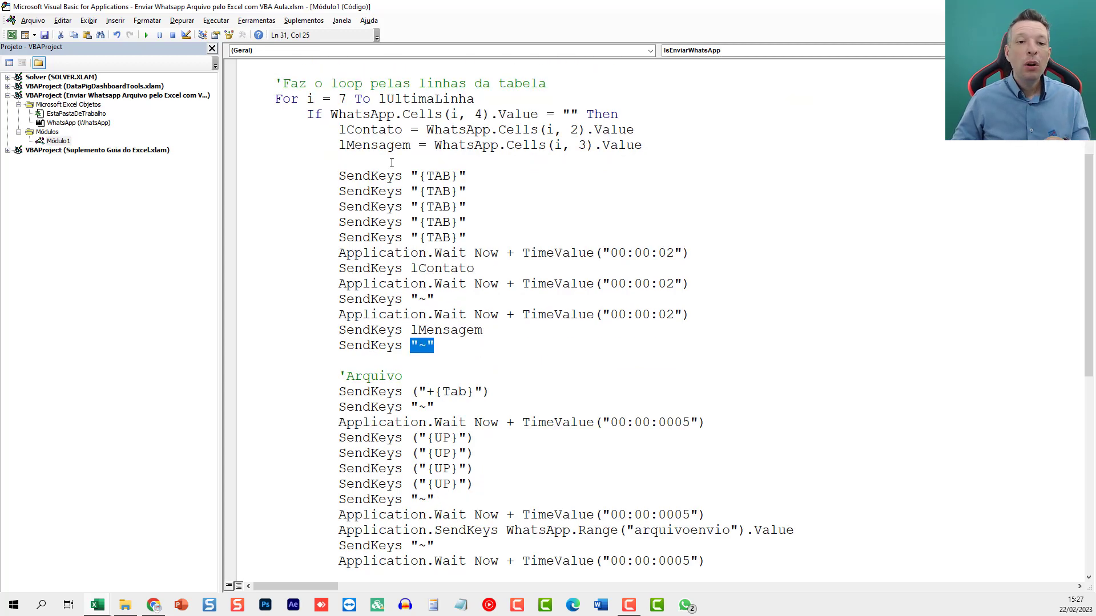
pyautogui.scroll(-3, 428, 228)
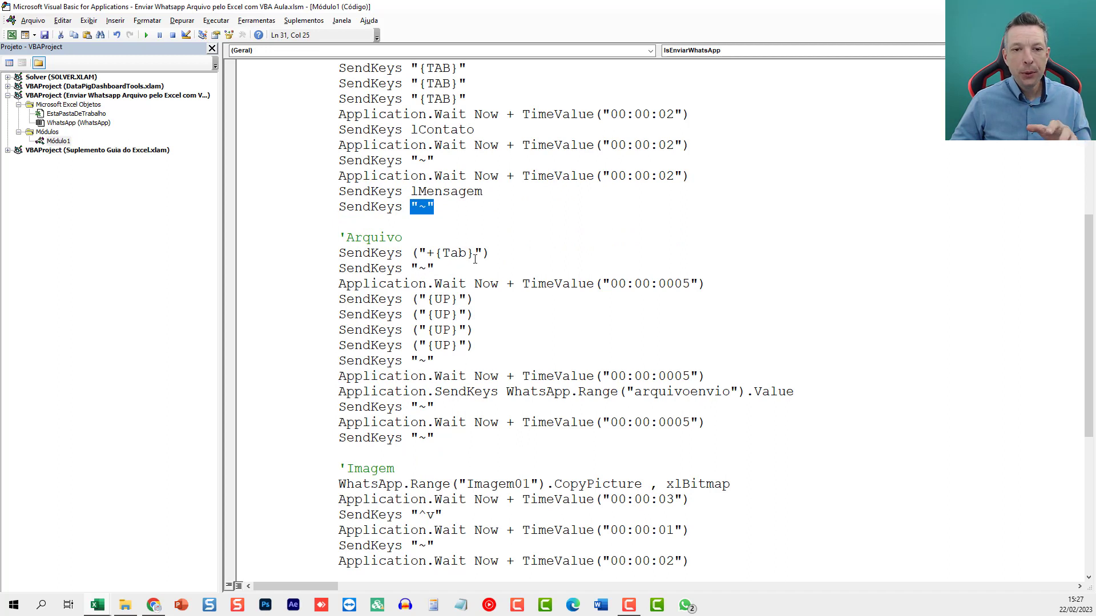
pyautogui.moveTo(481, 253); pyautogui.dragTo(426, 253)
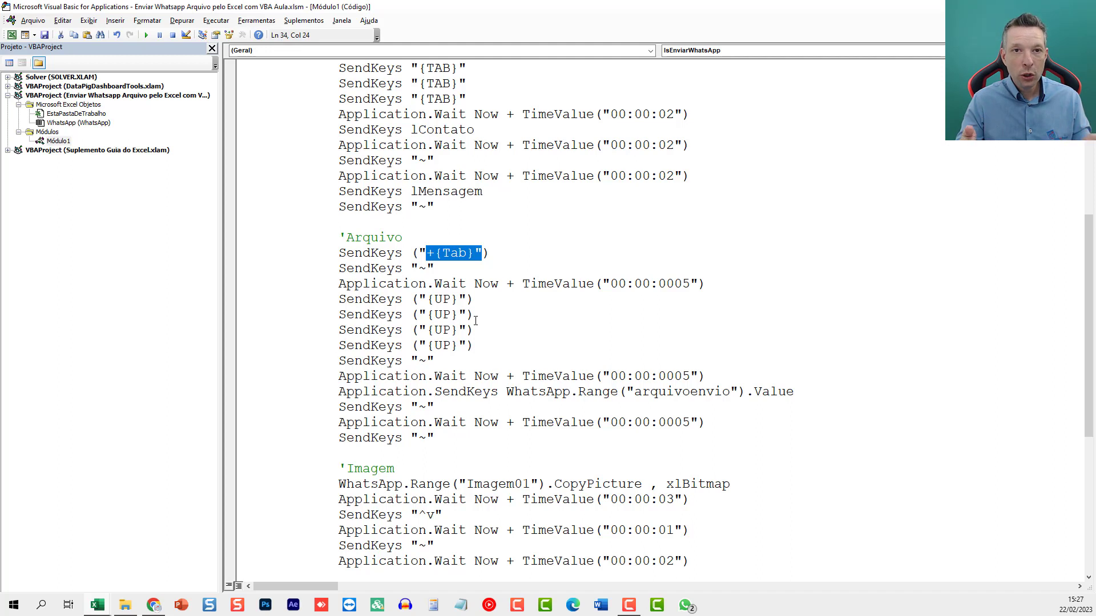
pyautogui.doubleClick(424, 268)
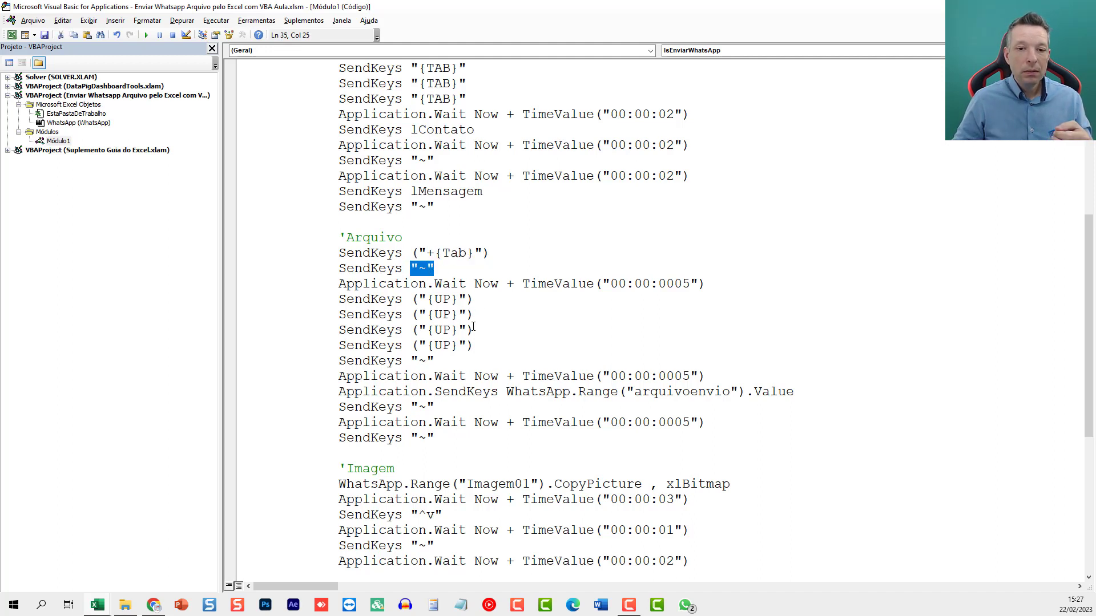
pyautogui.moveTo(466, 286); pyautogui.dragTo(690, 284)
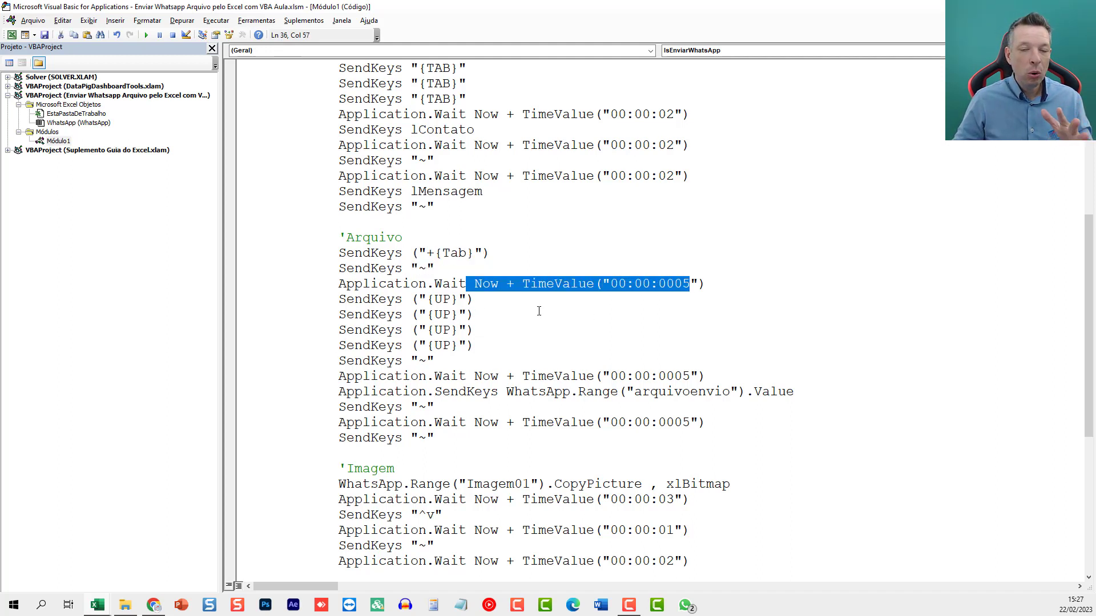
pyautogui.click(450, 299)
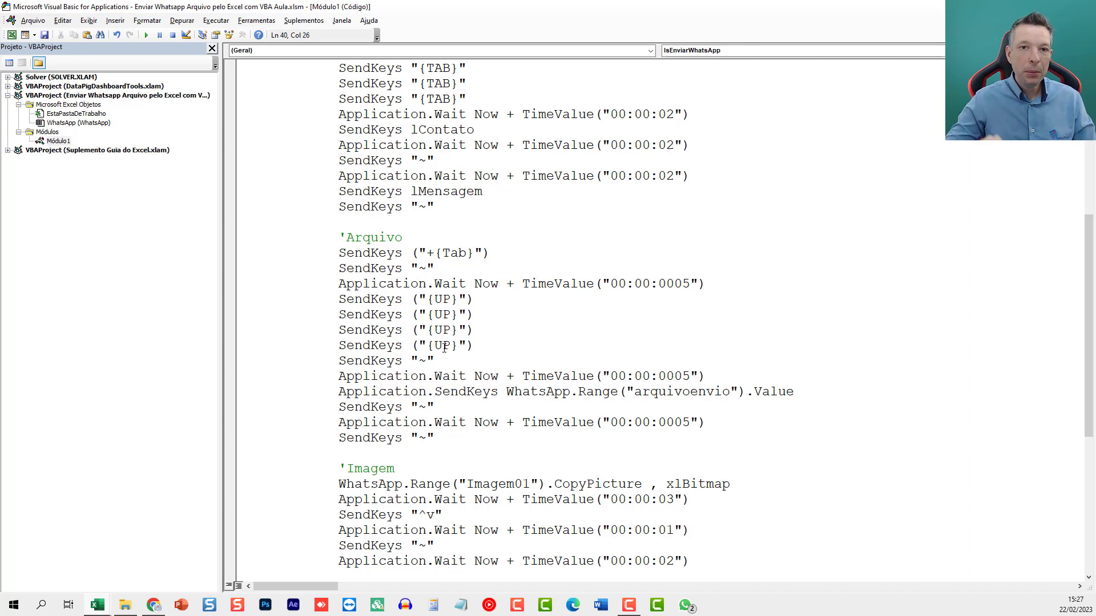
# Highlight the Enter after the {UP} presses, the wait, and the SendKeys of the arquivoenvio path.
pyautogui.doubleClick(428, 360)
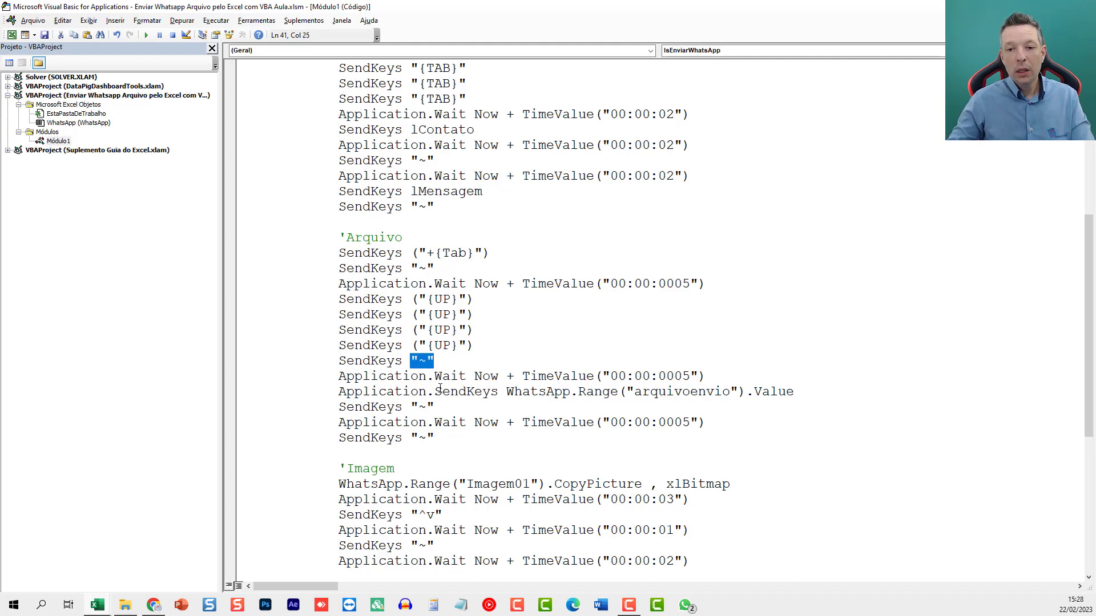
pyautogui.moveTo(402, 377); pyautogui.dragTo(735, 377)
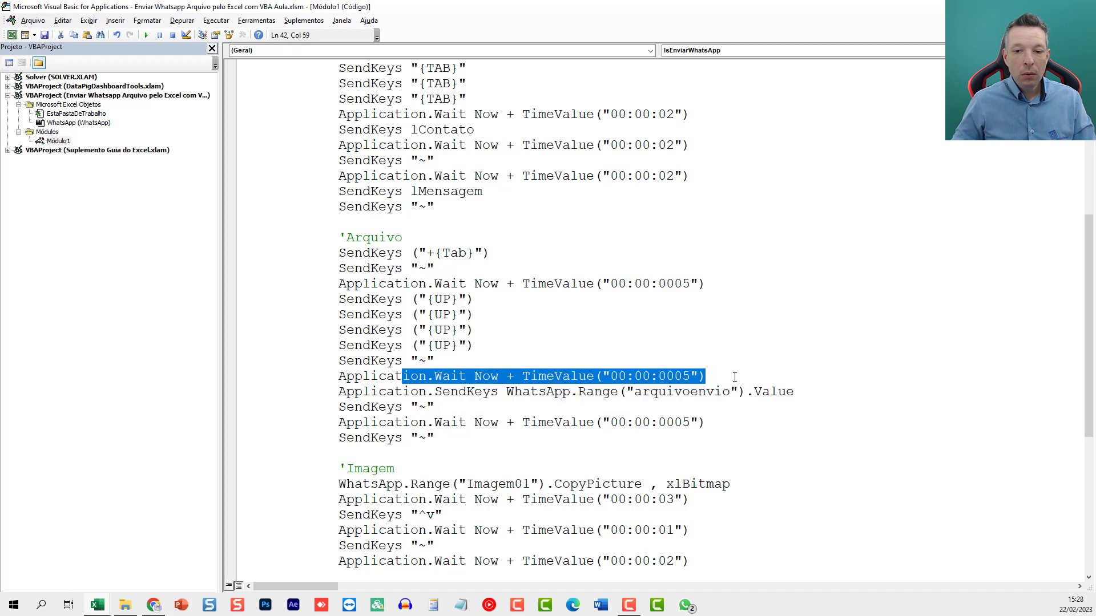
pyautogui.moveTo(347, 392); pyautogui.dragTo(567, 391)
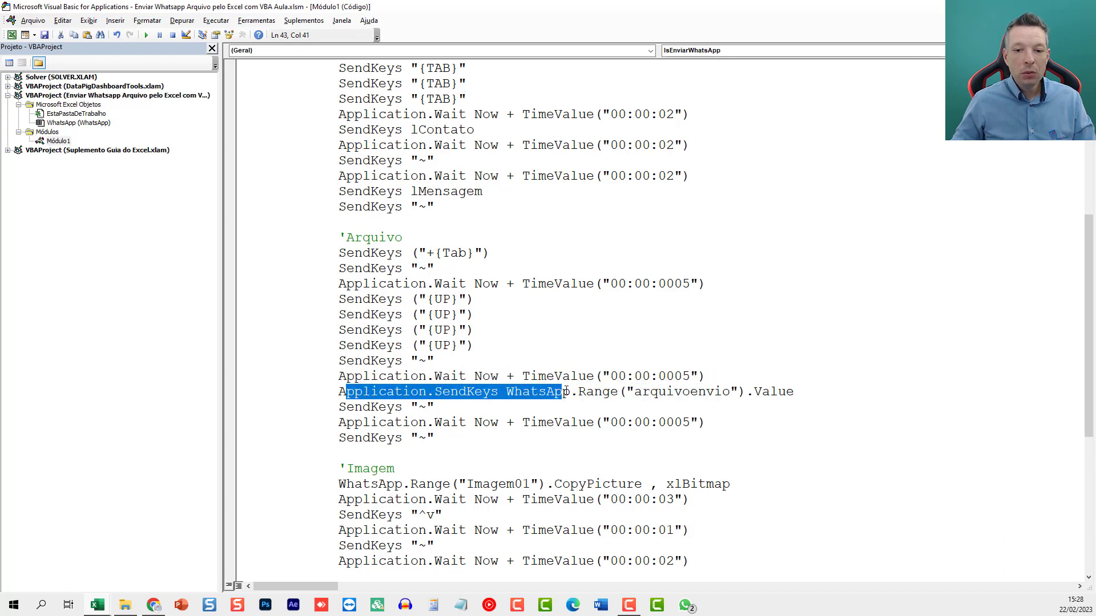
pyautogui.click(513, 393)
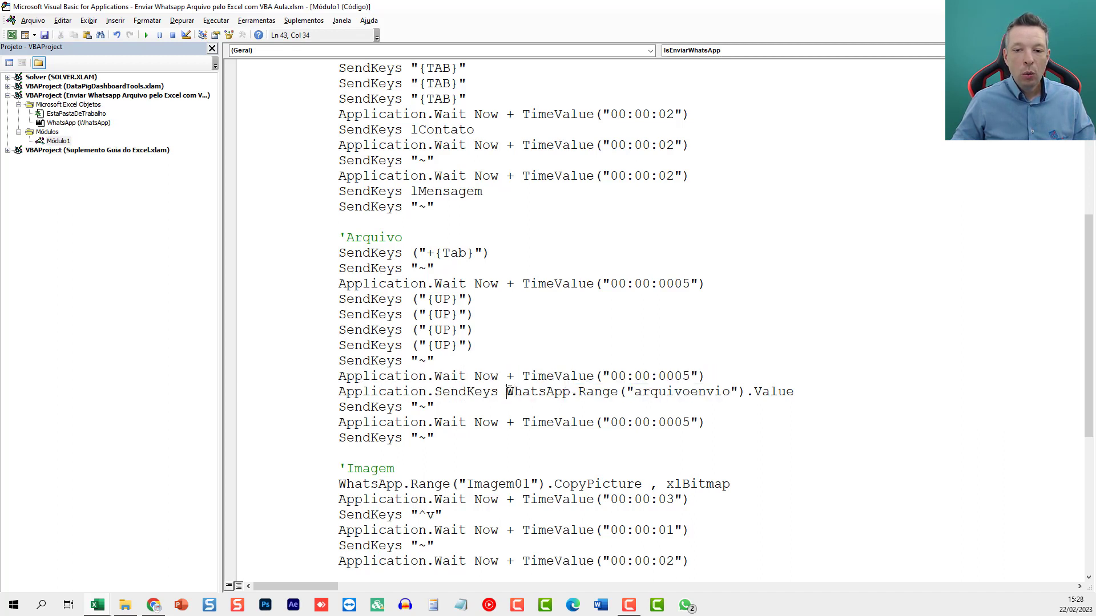
pyautogui.moveTo(508, 392); pyautogui.dragTo(794, 391)
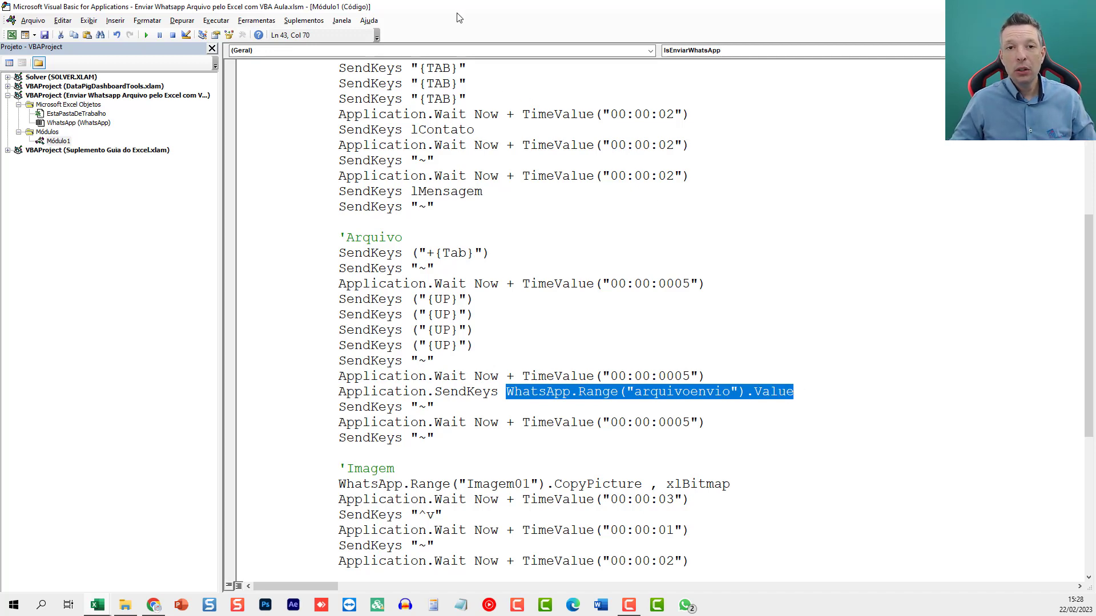
# Check in Name Manager that arquivoenvio refers to WhatsApp!$F$24, then return to VBA.
pyautogui.hotkey('alt', 'F11')
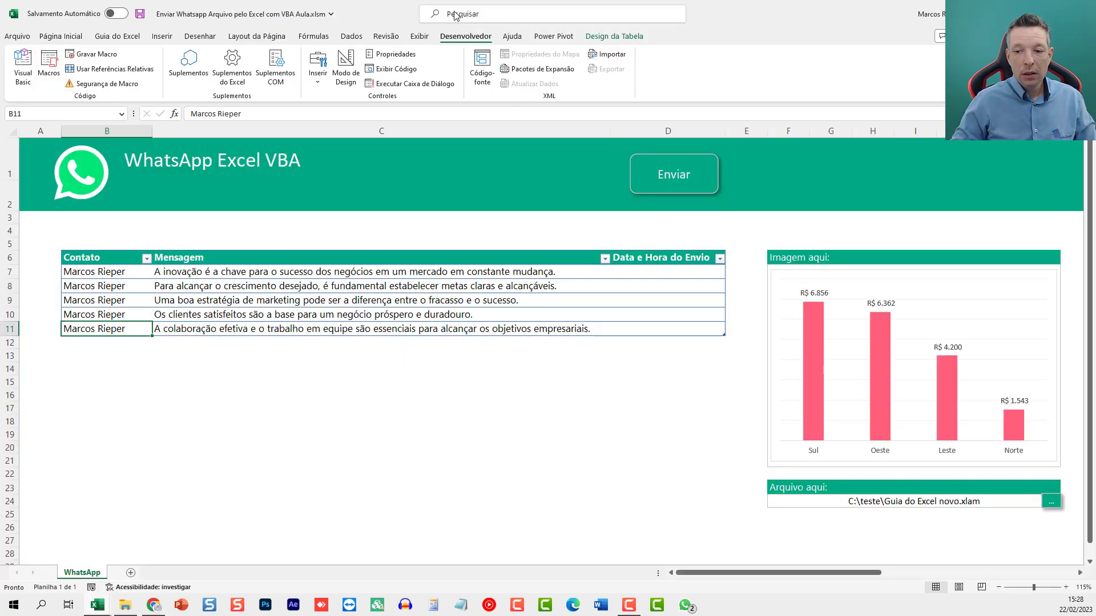
pyautogui.click(799, 501)
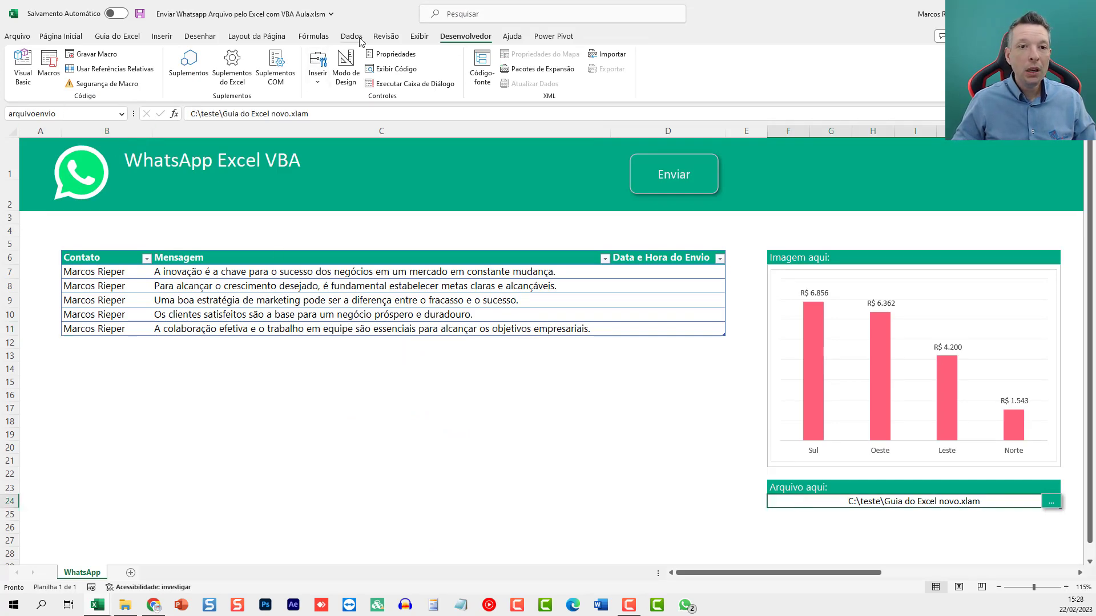
pyautogui.click(386, 36)
pyautogui.click(314, 37)
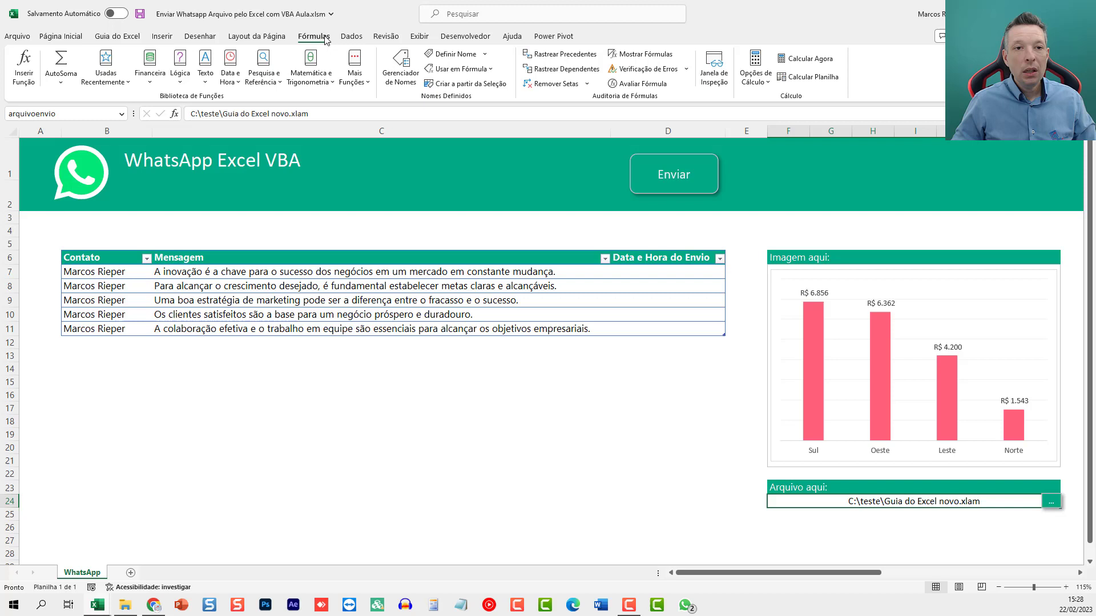
pyautogui.click(401, 67)
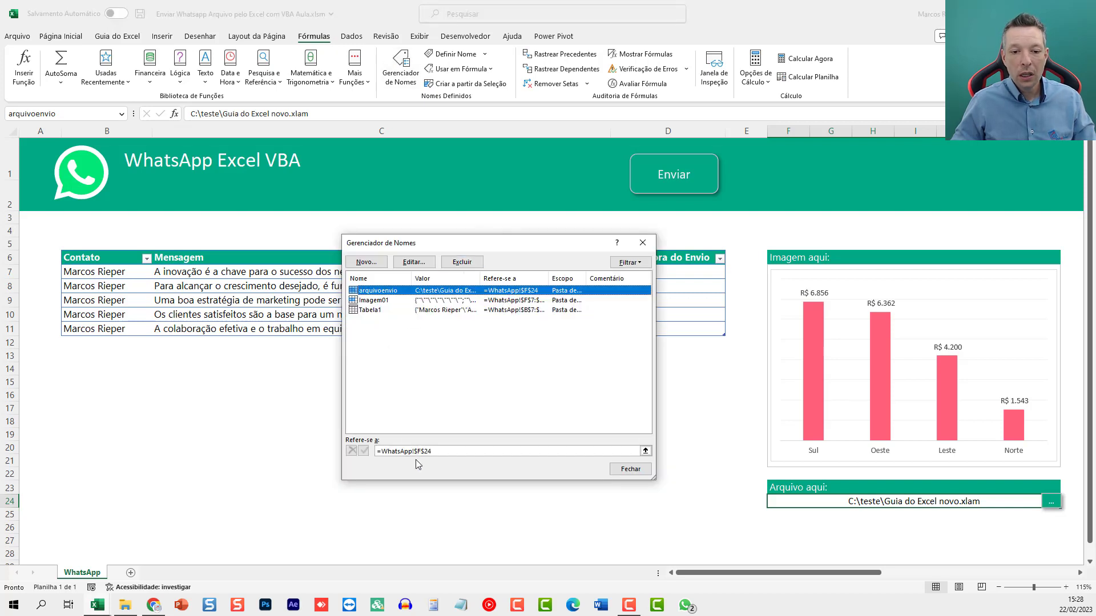
pyautogui.click(630, 468)
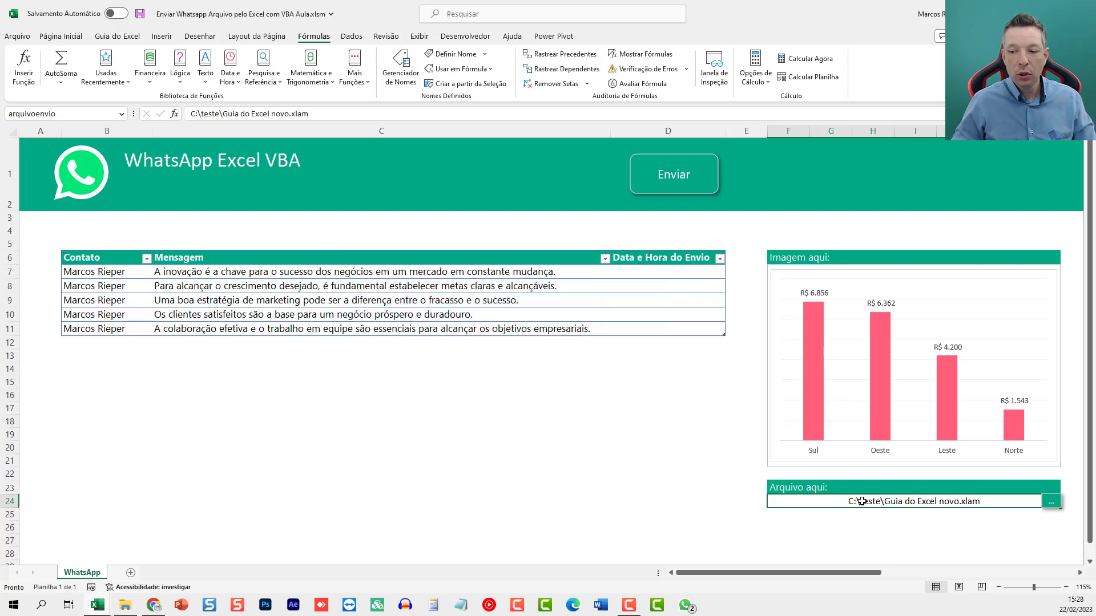
pyautogui.hotkey('alt', 'F11')
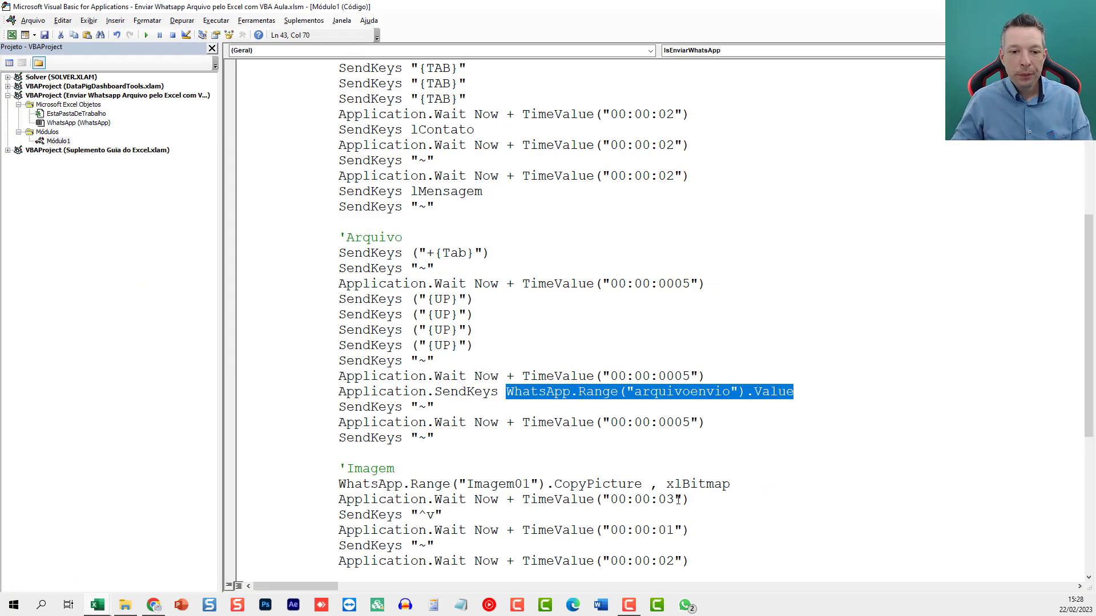
pyautogui.click(460, 409)
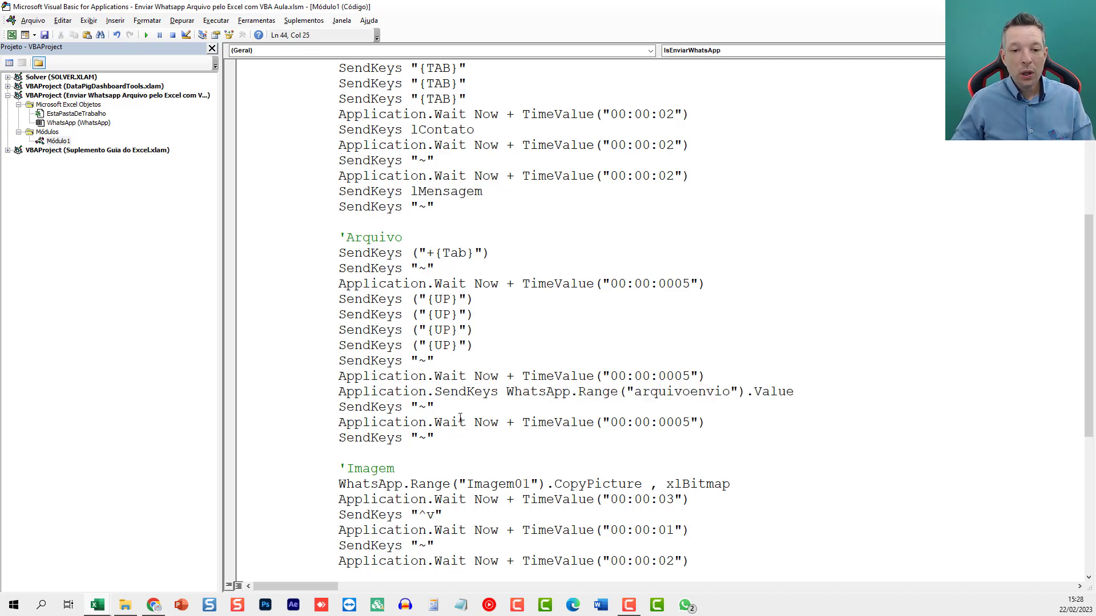
pyautogui.scroll(-2, 464, 420)
pyautogui.moveTo(410, 324); pyautogui.dragTo(667, 330)
pyautogui.click(460, 348)
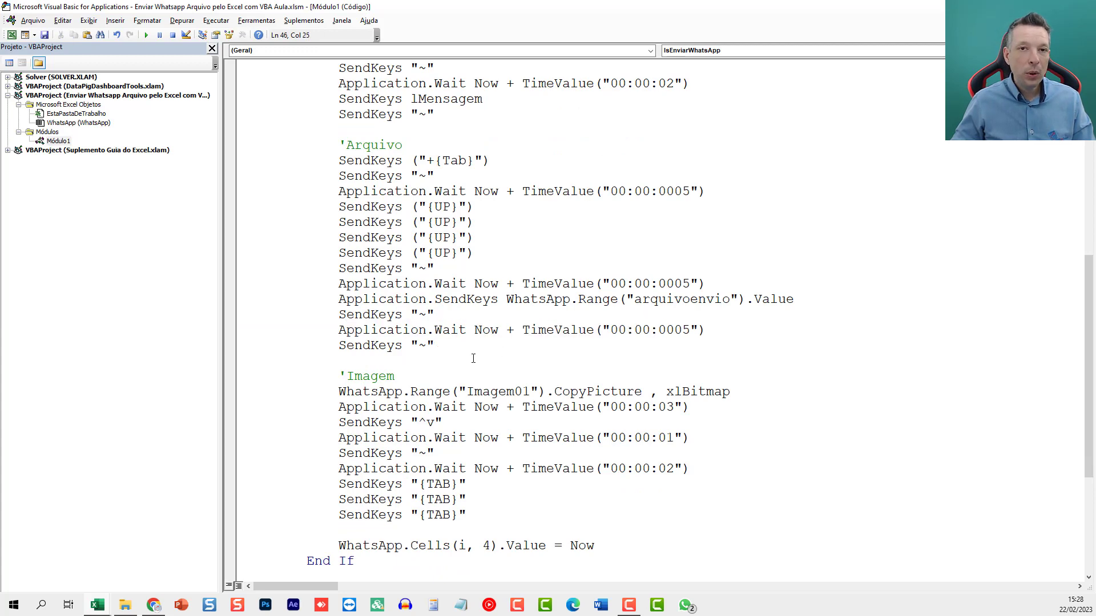
pyautogui.scroll(-2, 473, 358)
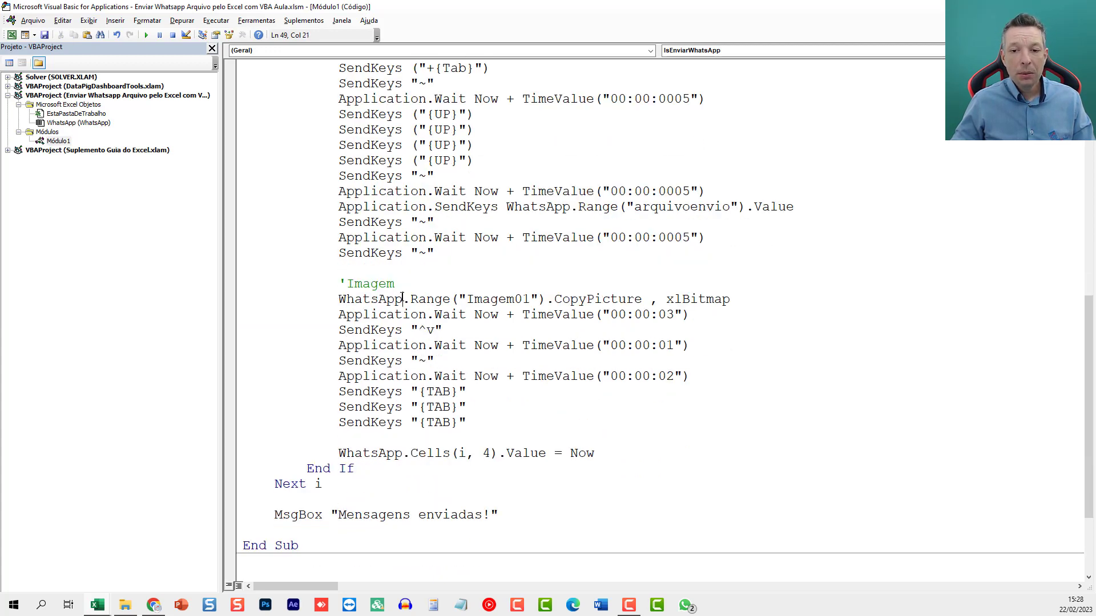
pyautogui.moveTo(402, 299); pyautogui.dragTo(525, 298)
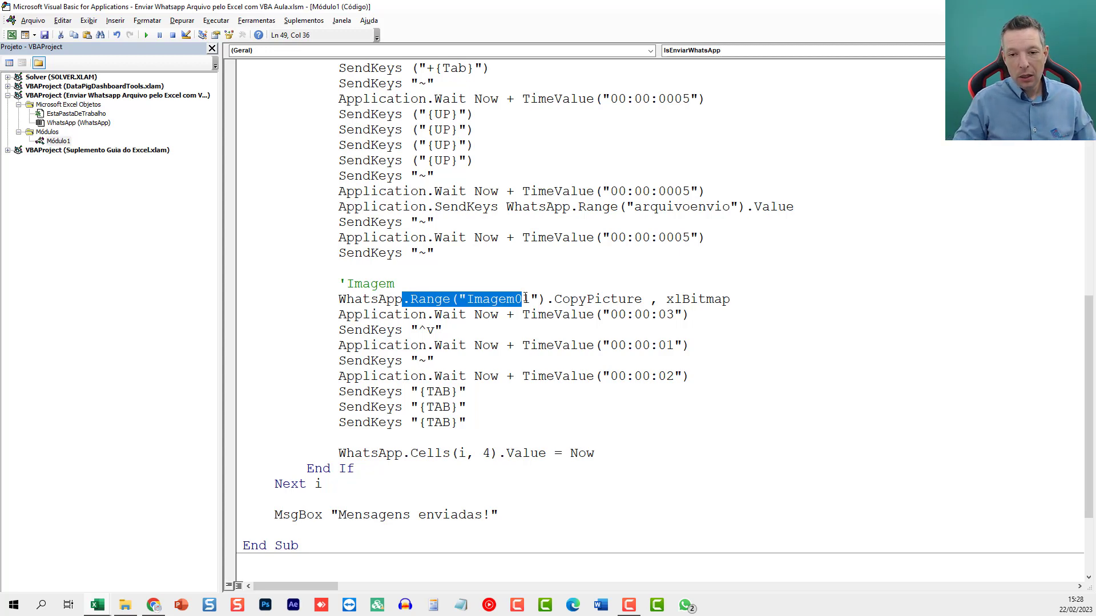
pyautogui.hotkey('alt', 'F11')
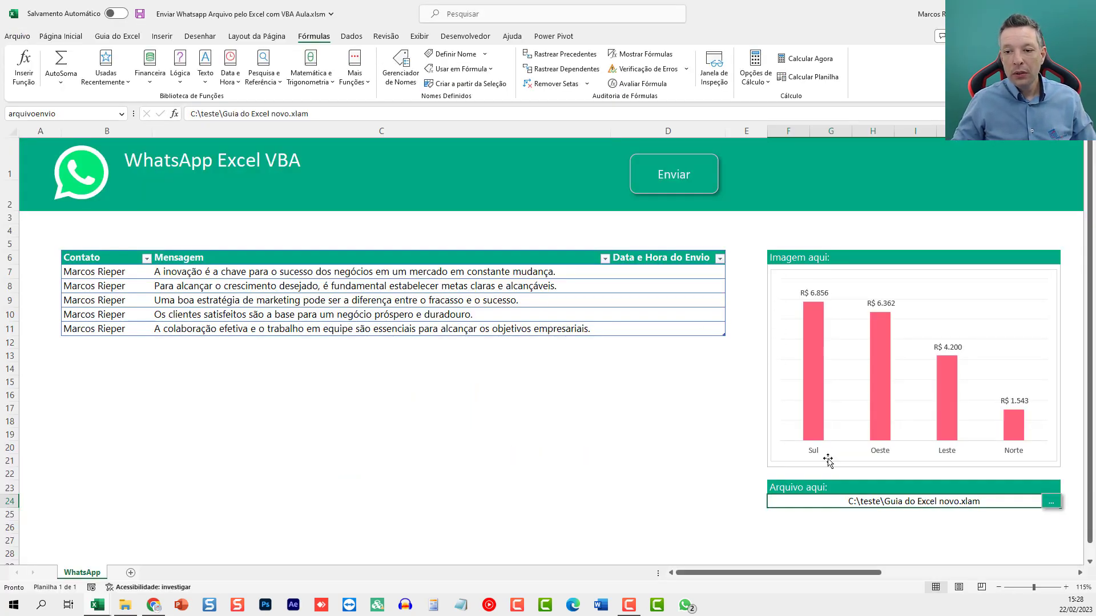
pyautogui.hotkey('alt', 'F11')
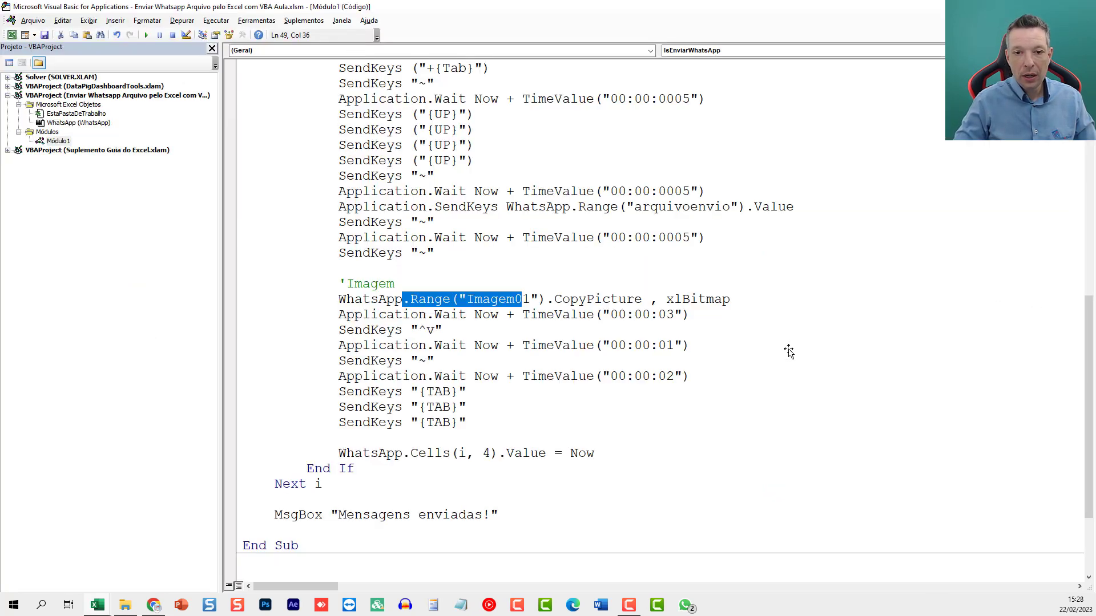
pyautogui.click(450, 314)
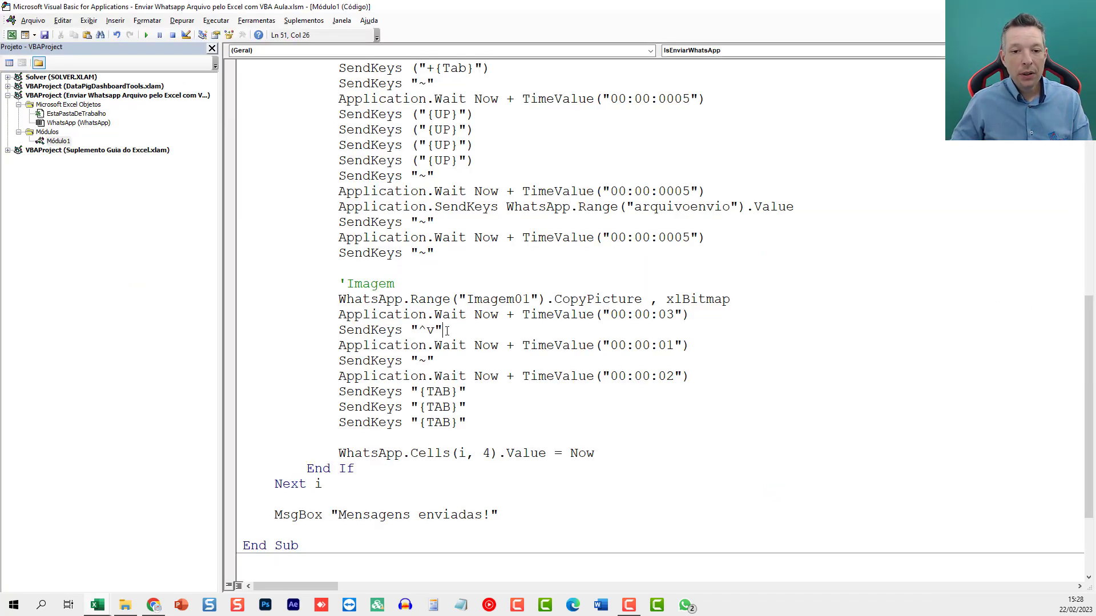
pyautogui.hotkey('shift', 'Left')
pyautogui.hotkey('shift', 'Left')
pyautogui.hotkey('shift', 'Left')
pyautogui.hotkey('shift', 'Left')
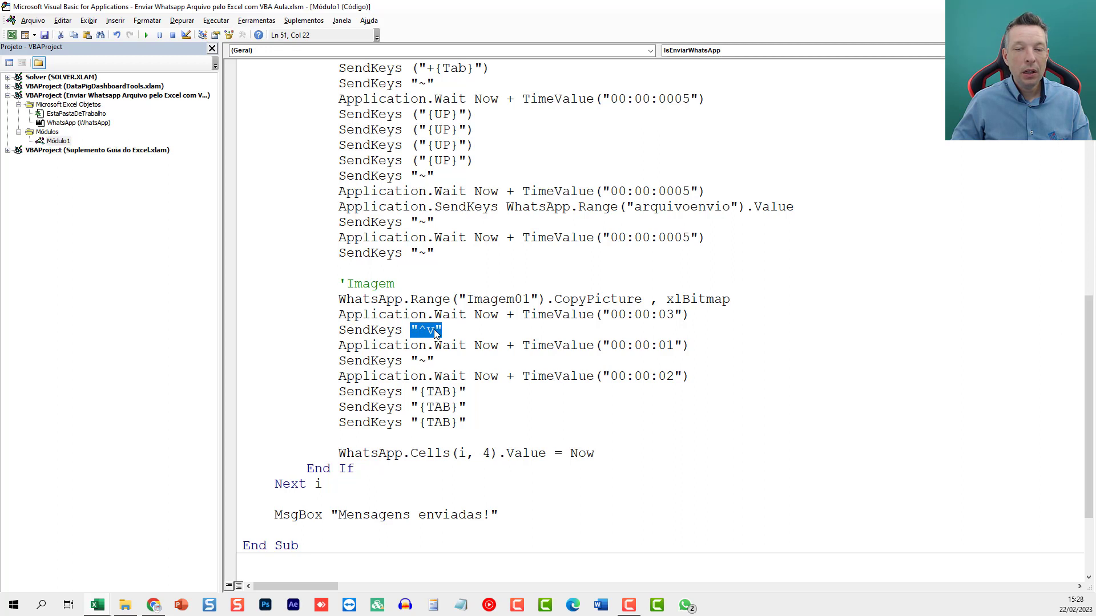
pyautogui.click(429, 361)
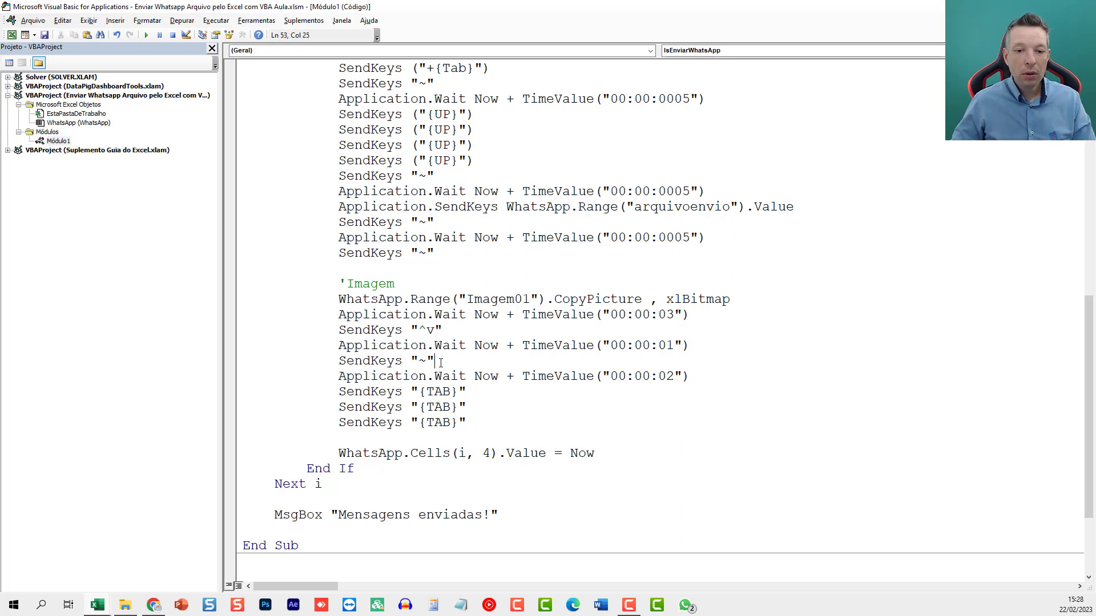
pyautogui.hotkey('shift', 'Left')
pyautogui.hotkey('shift', 'Left')
pyautogui.moveTo(427, 375); pyautogui.dragTo(651, 376)
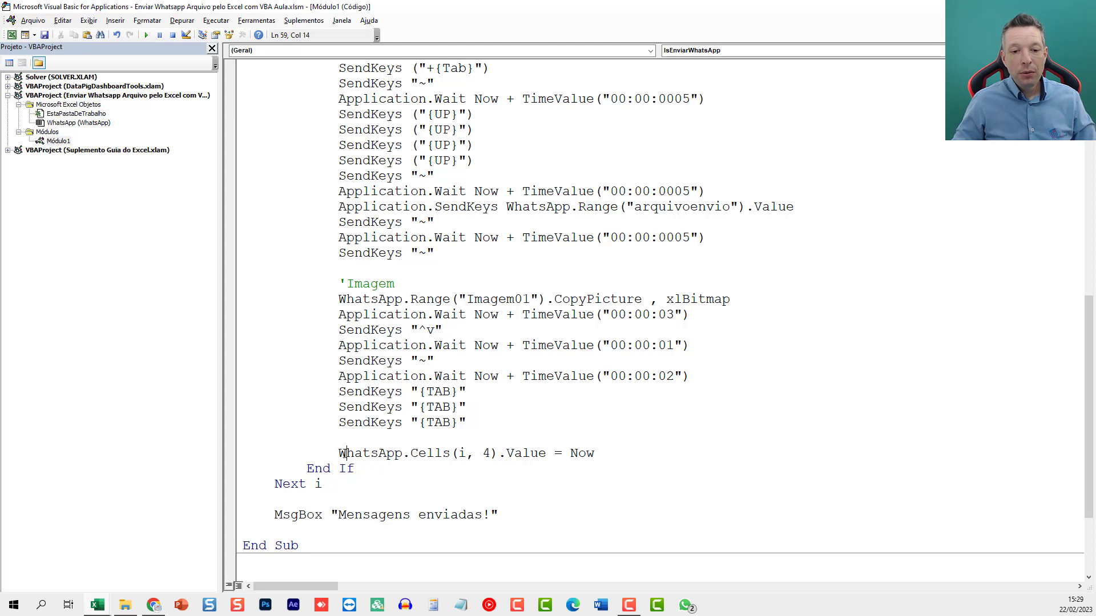
pyautogui.moveTo(345, 453); pyautogui.dragTo(595, 455)
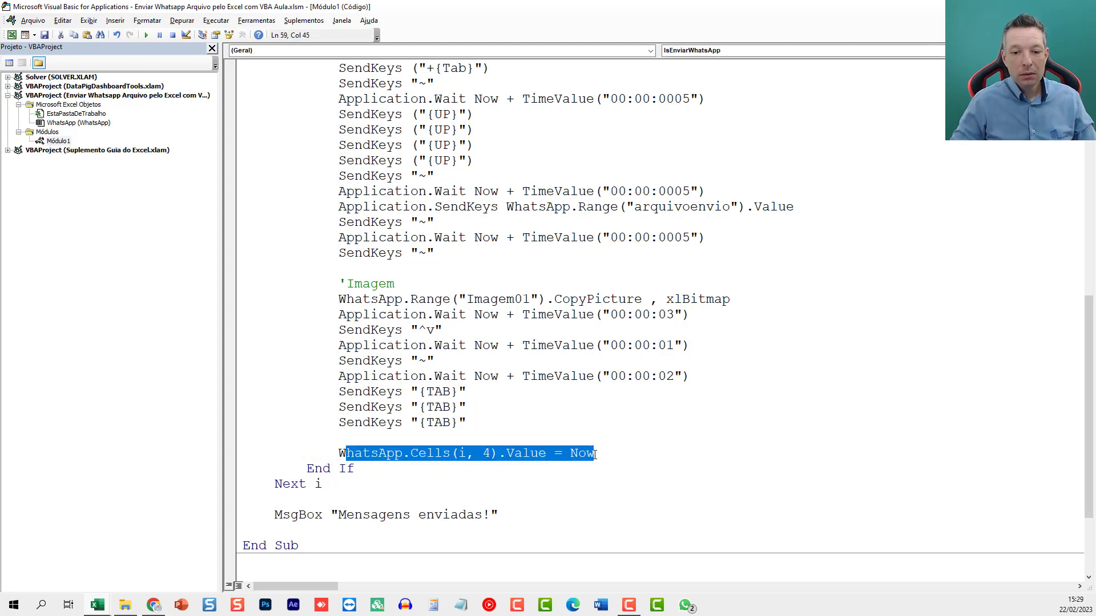
pyautogui.hotkey('alt', 'F11')
pyautogui.moveTo(664, 270); pyautogui.dragTo(665, 341)
pyautogui.hotkey('alt', 'F11')
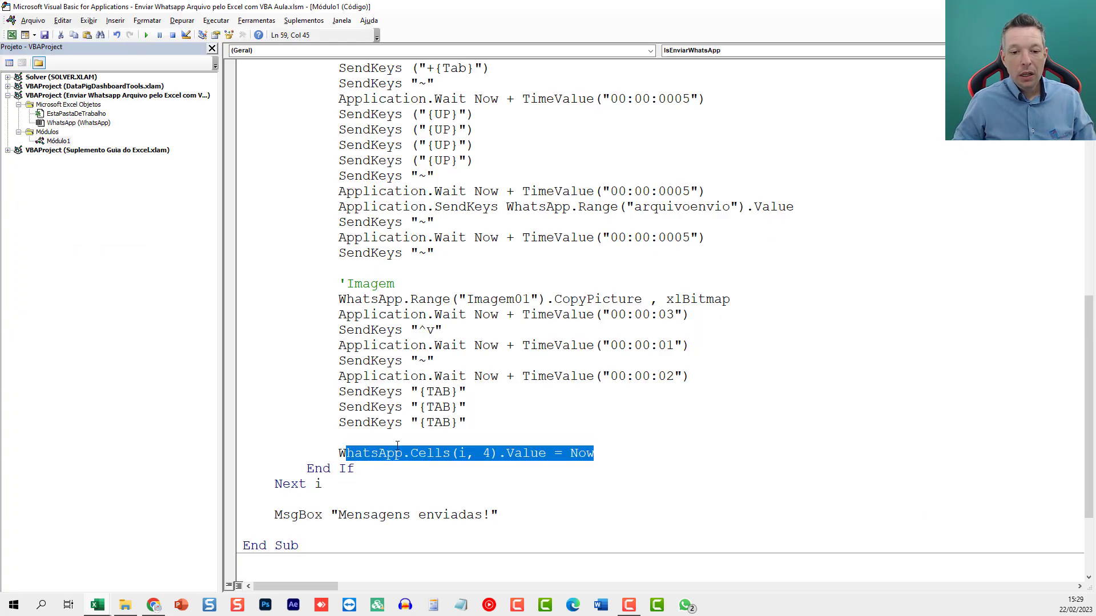
pyautogui.click(362, 465)
pyautogui.moveTo(328, 482); pyautogui.dragTo(289, 484)
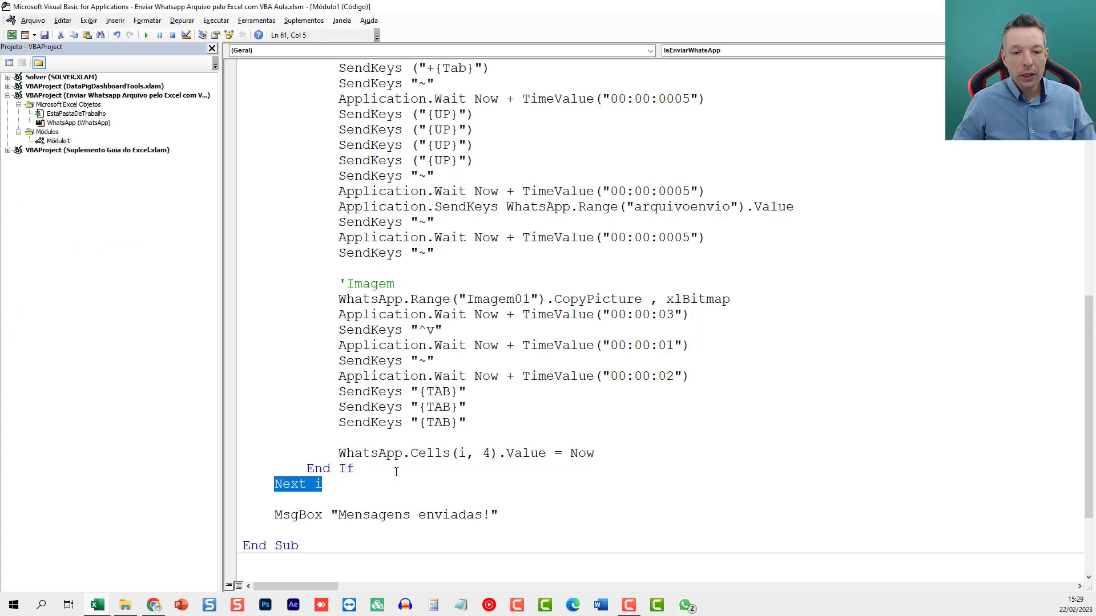
pyautogui.scroll(3, 396, 471)
pyautogui.scroll(6, 390, 443)
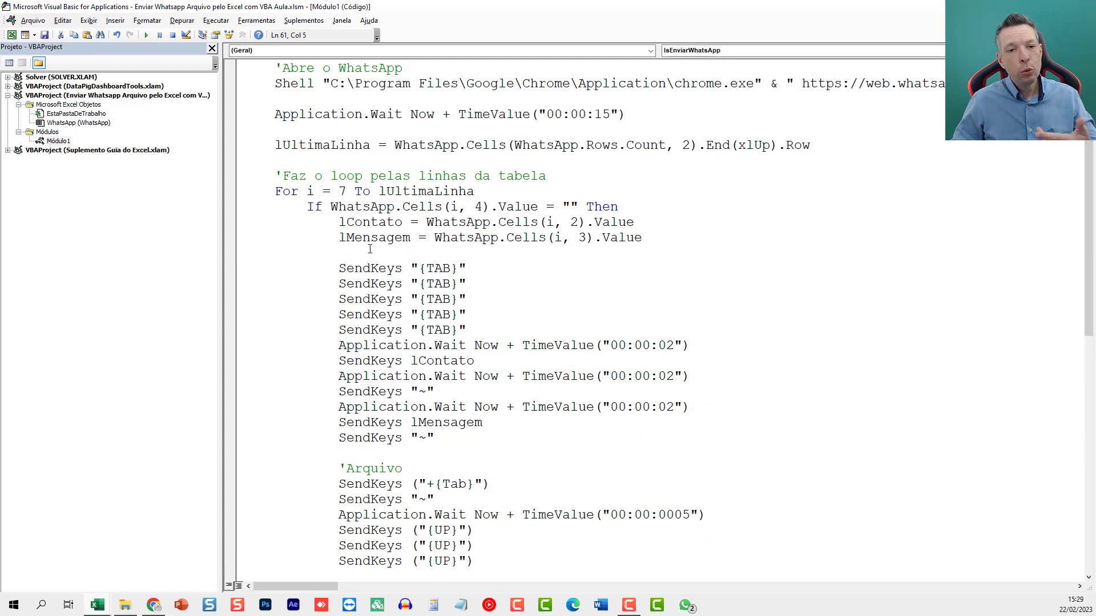
# Run the lsEnviarWhatsApp macro with F5 from inside the procedure.
pyautogui.scroll(-1, 377, 264)
pyautogui.scroll(-4, 377, 264)
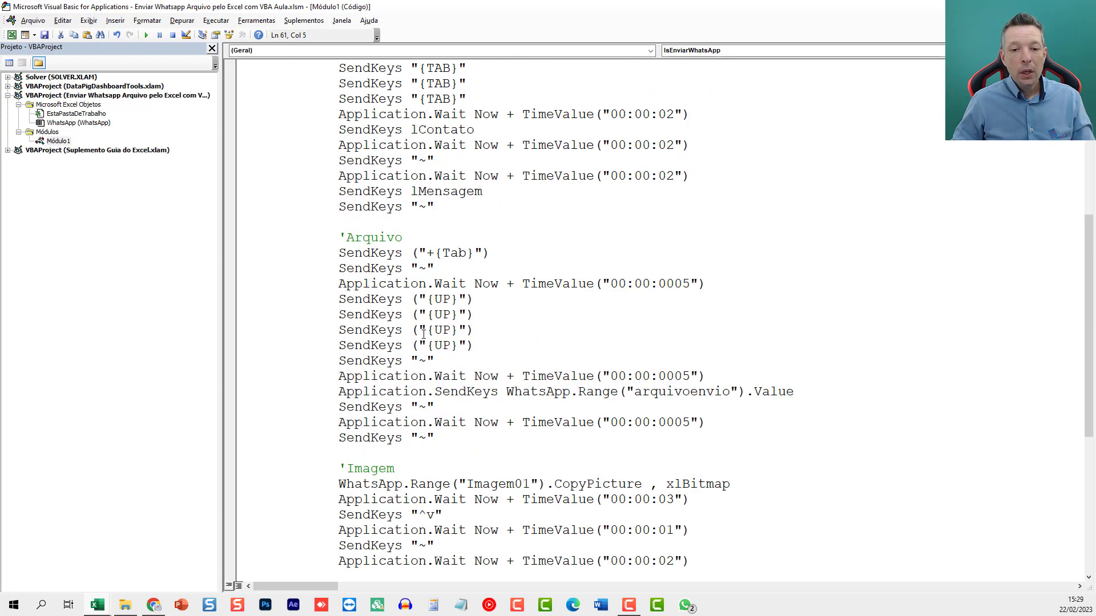
pyautogui.scroll(-5, 399, 303)
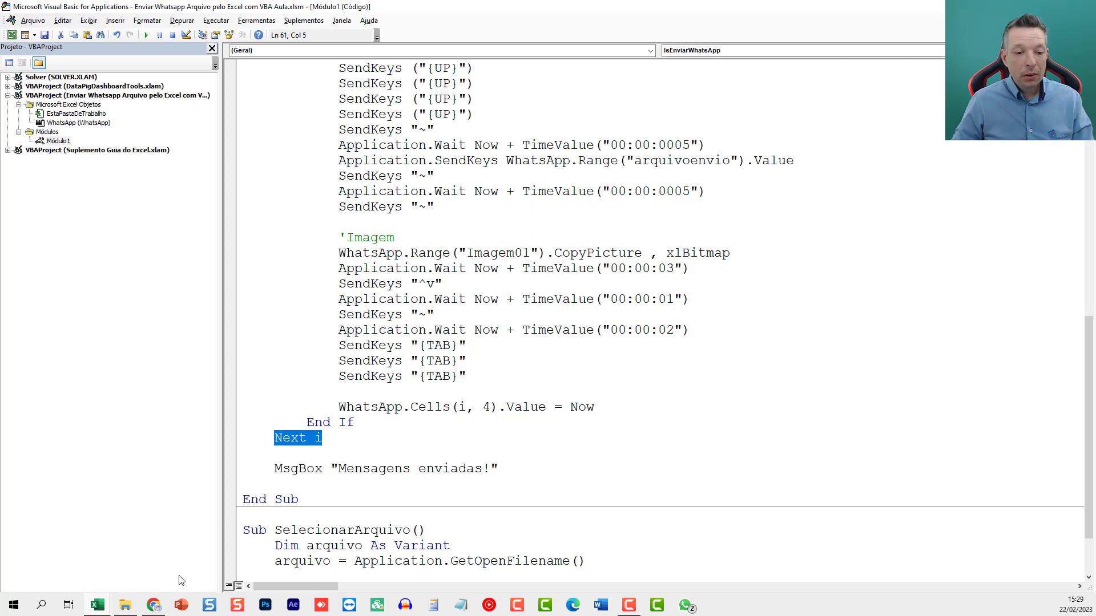
pyautogui.click(353, 318)
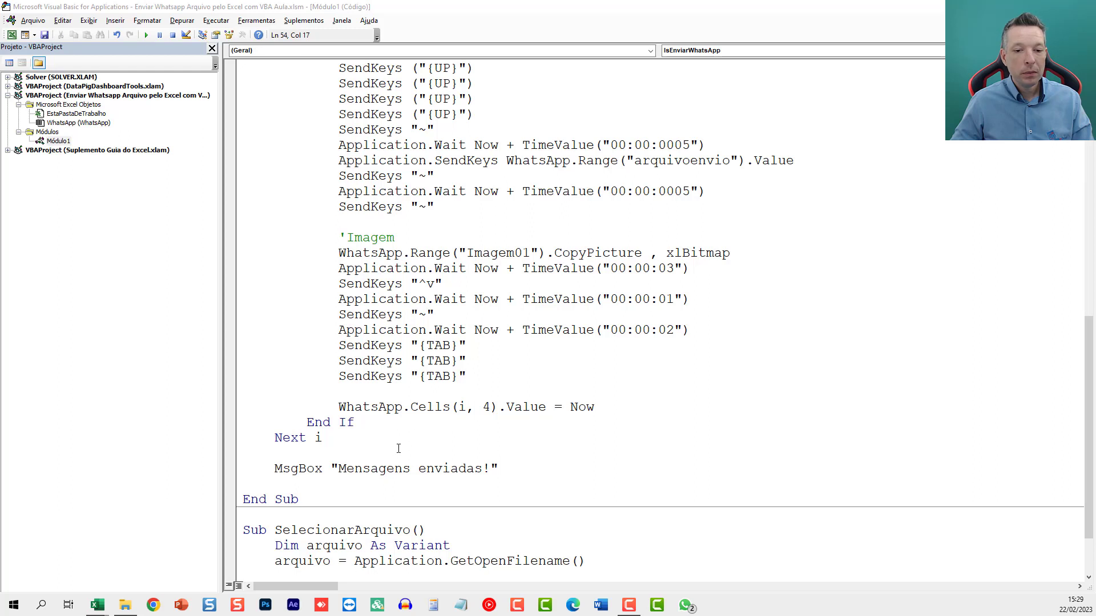
pyautogui.press('F5')
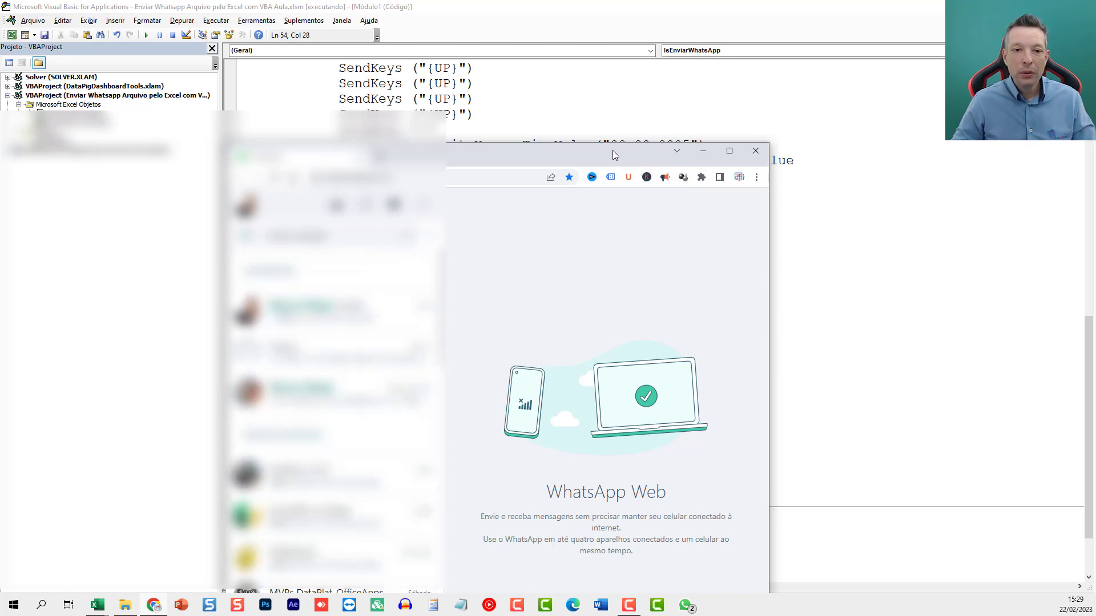
# Move WhatsApp Web aside and let the macro send all five rows' messages, file and chart, stamping 22/02/2023 times.
pyautogui.moveTo(611, 146); pyautogui.dragTo(611, 12)
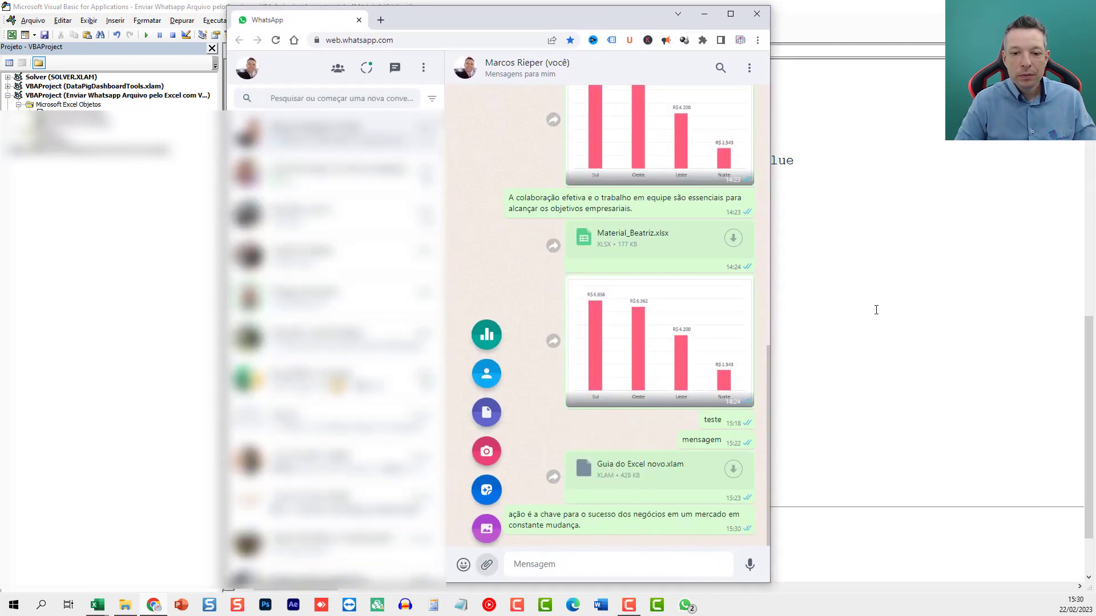
pyautogui.click(486, 412)
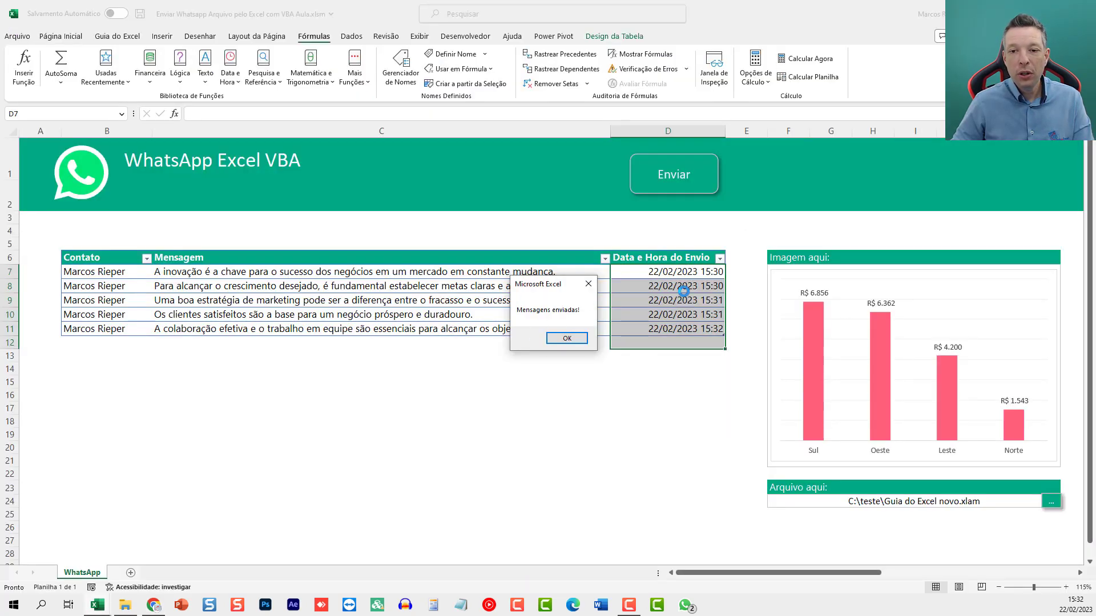
# Close the 'Mensagens enviadas!' box and point out the Tab keystrokes after the image in the VBA code.
pyautogui.click(567, 339)
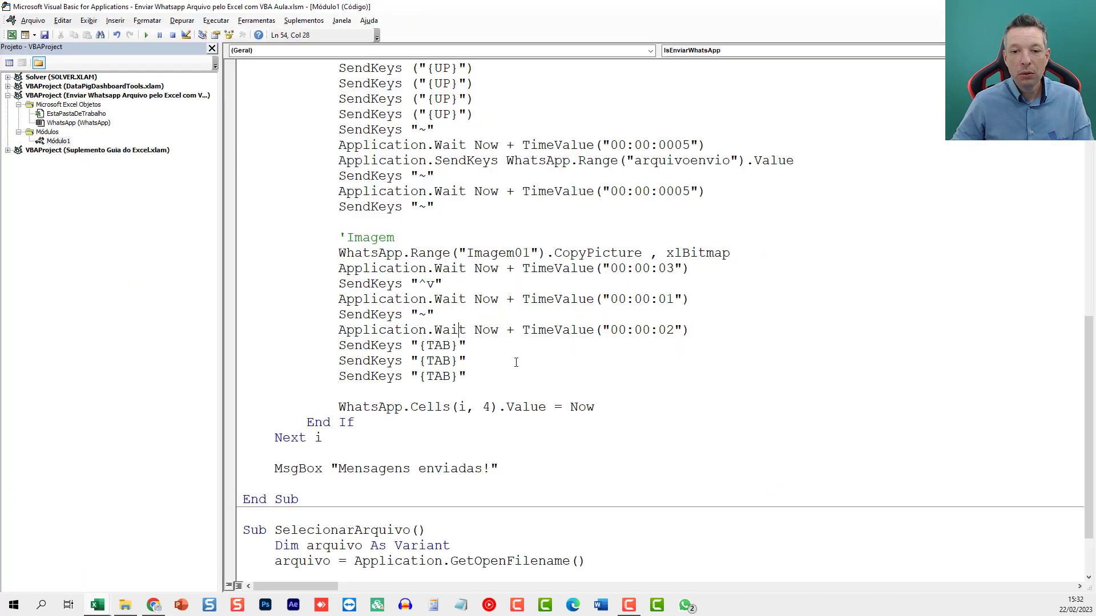
pyautogui.click(497, 351)
pyautogui.scroll(-2, 497, 351)
pyautogui.scroll(1, 751, 225)
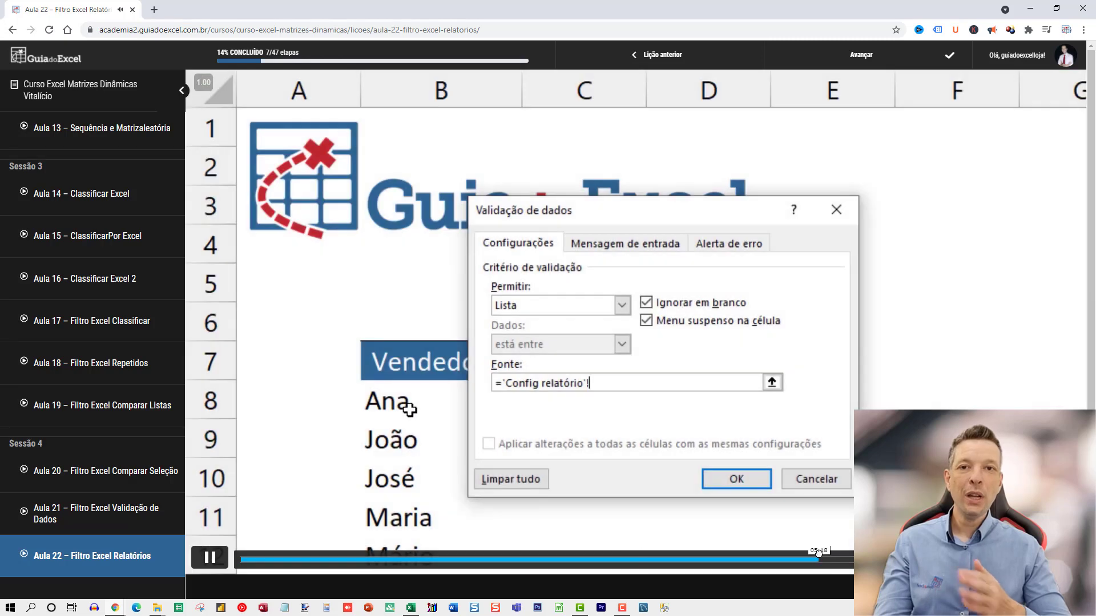
# Jump ahead in the lesson video and scroll the Curso Excel VBA sidebar down to Aula 46.
pyautogui.click(824, 552)
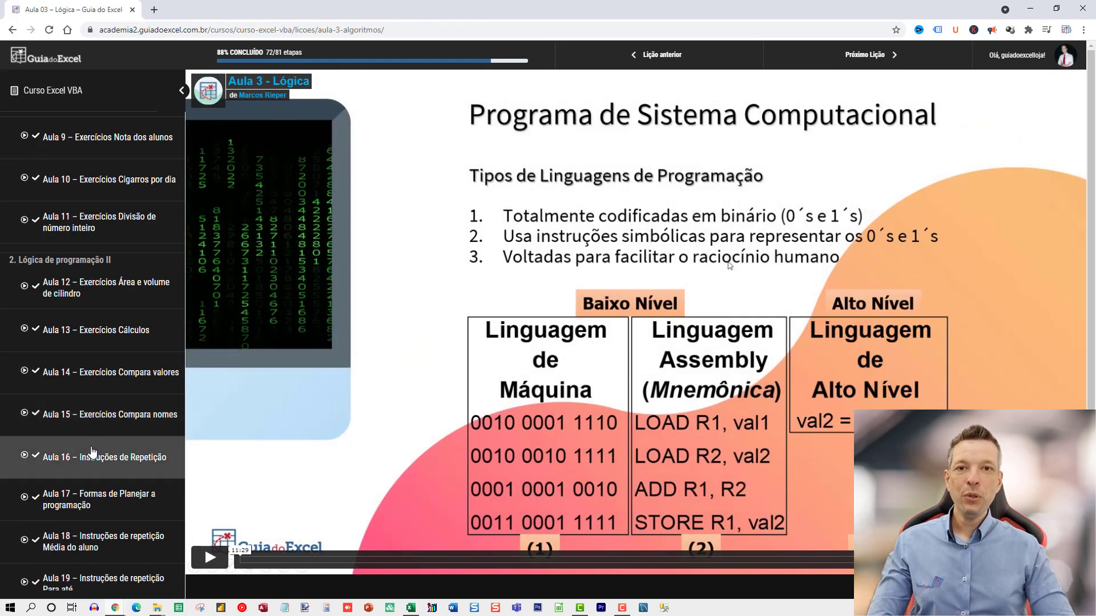
pyautogui.scroll(-7, 91, 451)
pyautogui.scroll(-3, 92, 457)
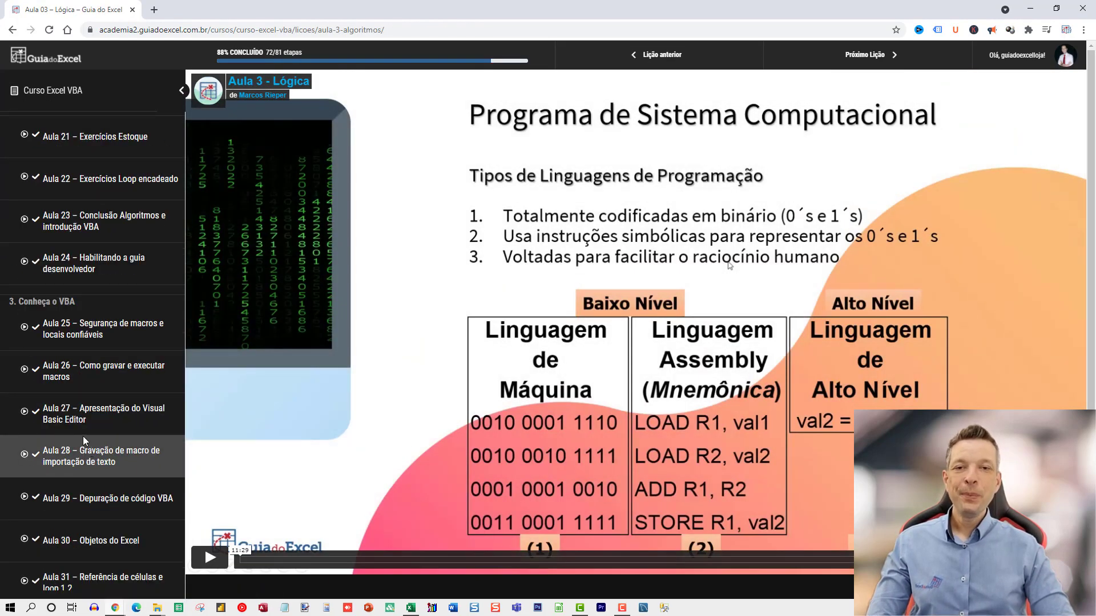
pyautogui.scroll(-7, 83, 436)
pyautogui.scroll(-3, 88, 467)
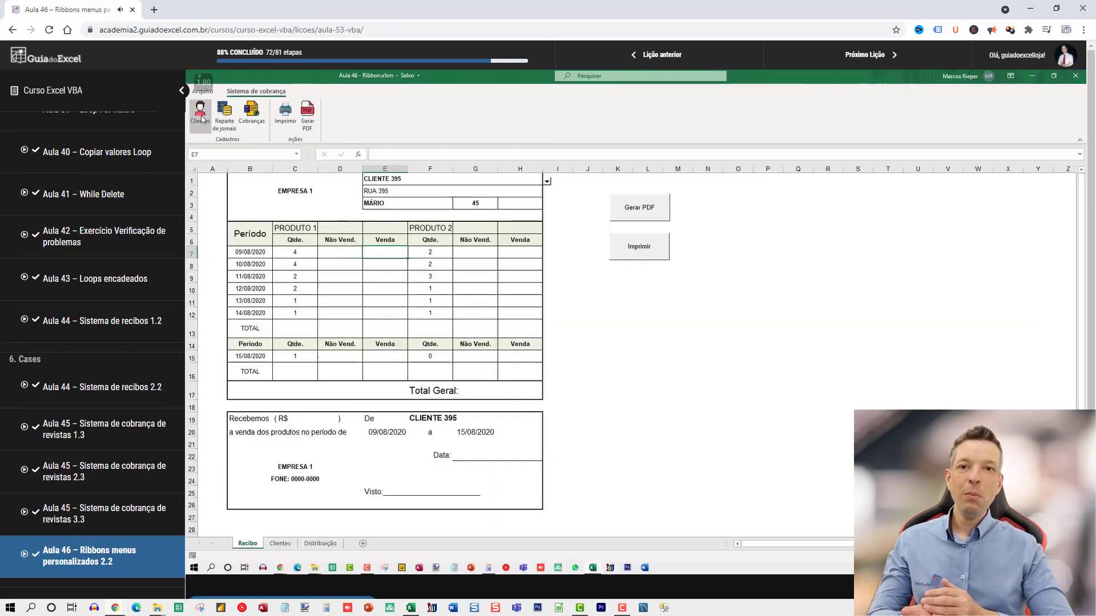